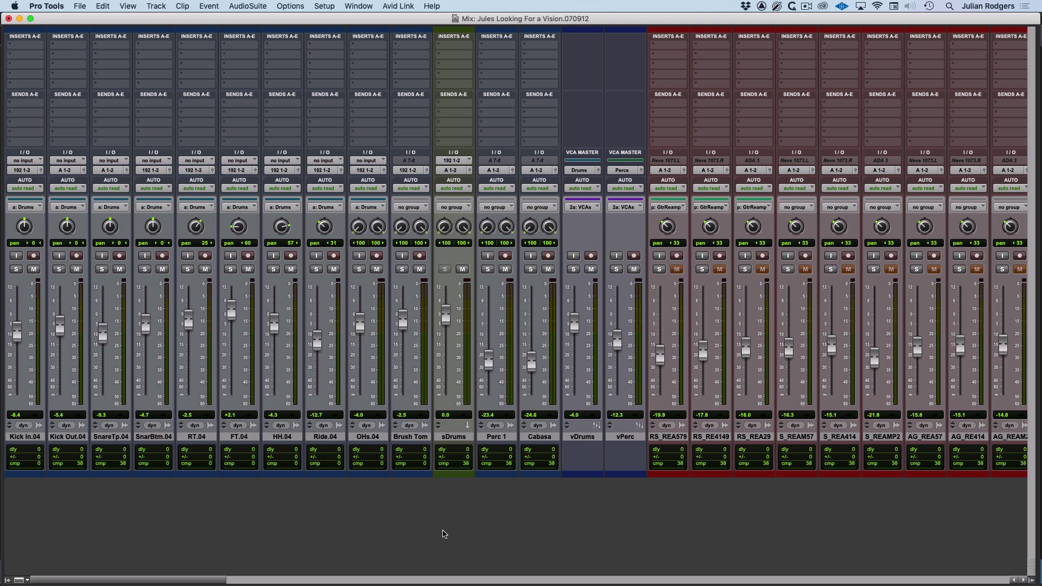
# Show the Edit window with the Tracks/Groups list hidden and the tracks scrolled to the top
pyautogui.moveTo(118, 580)
pyautogui.mouseDown()
pyautogui.moveTo(934, 577)
pyautogui.moveTo(109, 577)
pyautogui.mouseUp()
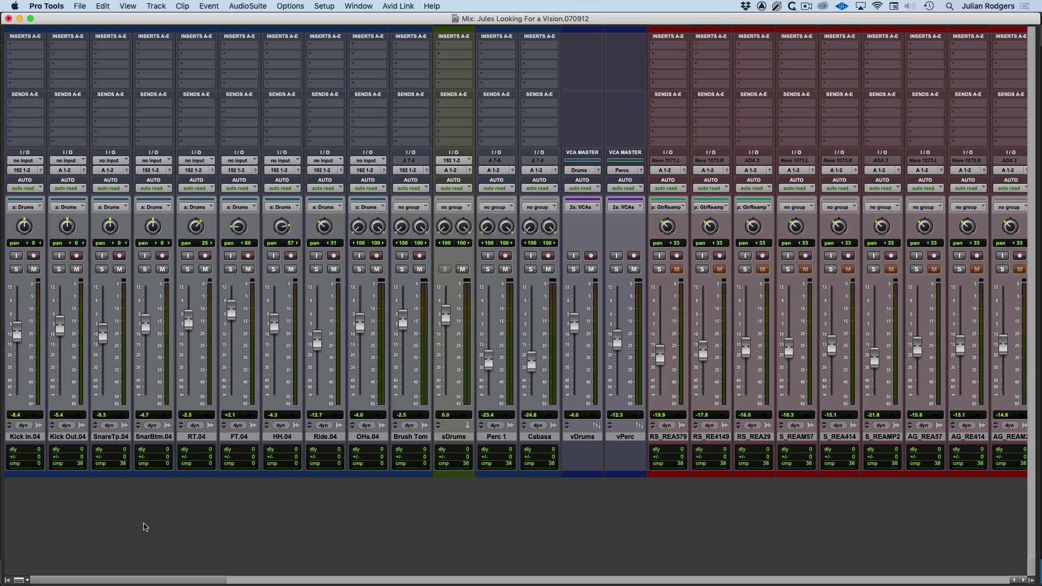
pyautogui.press('super+equal')
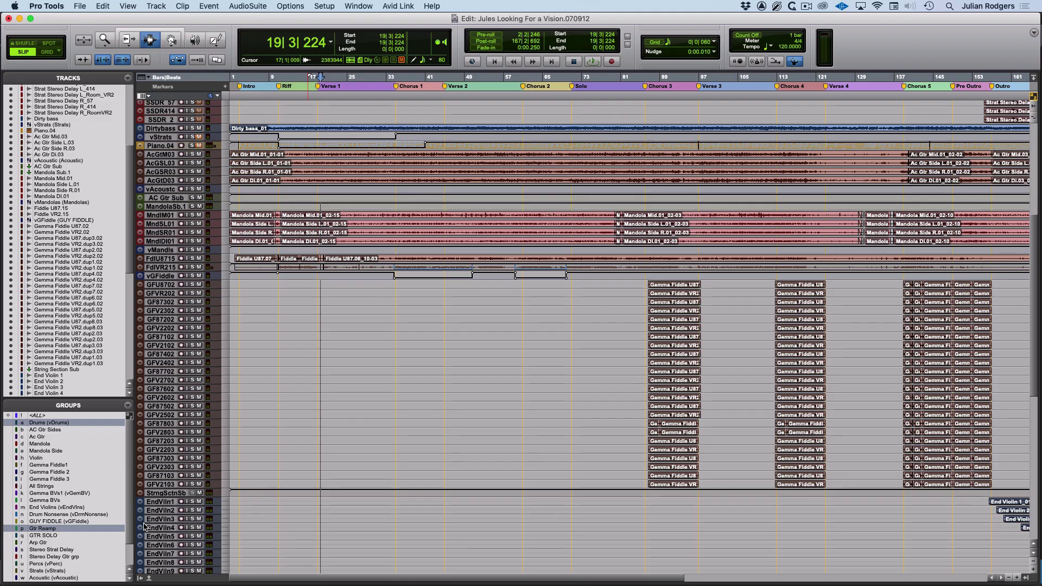
pyautogui.click(134, 372)
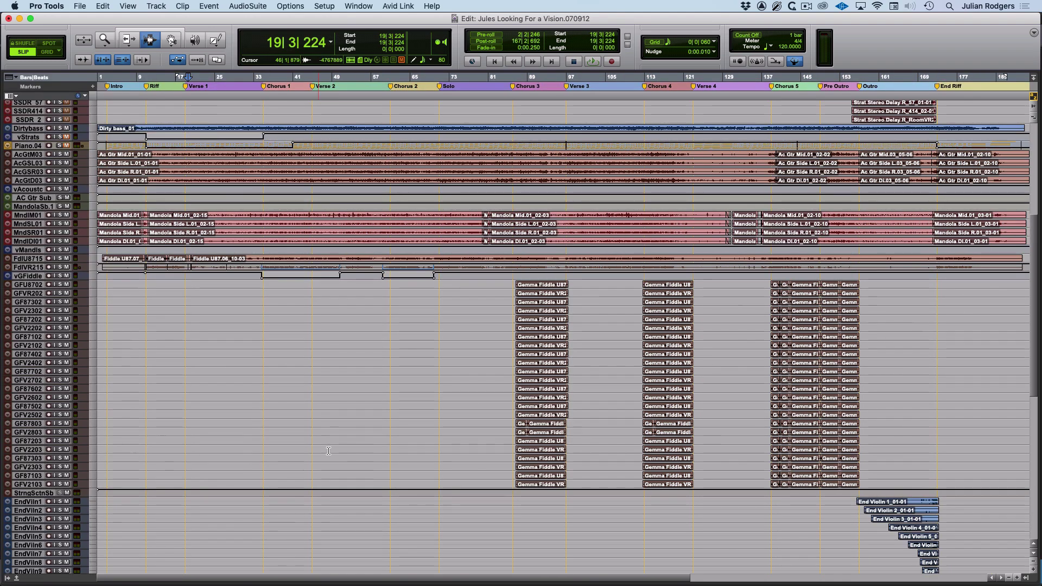
pyautogui.scroll(-5, 415, 332)
pyautogui.scroll(-8, 415, 332)
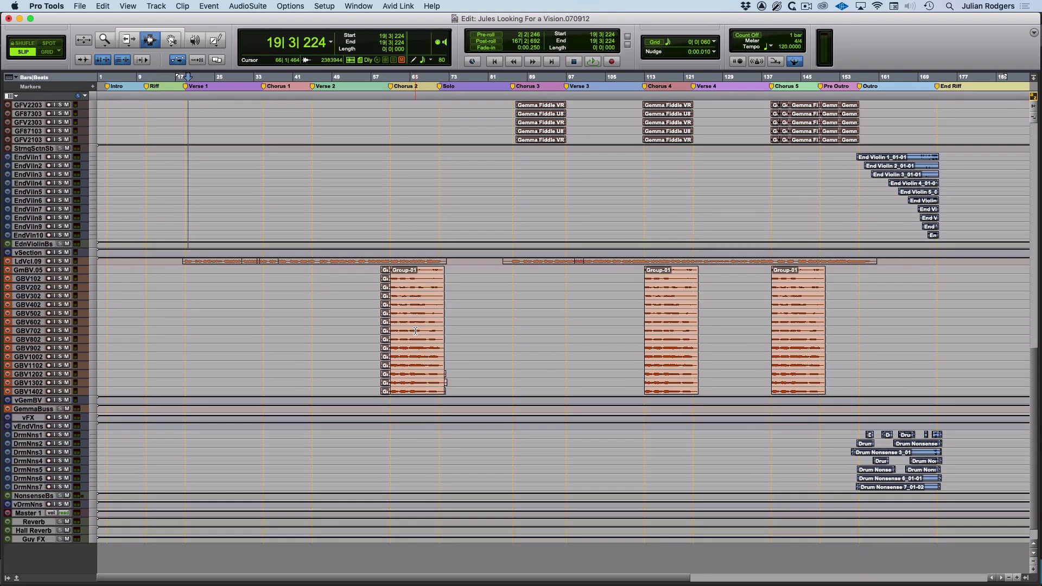
pyautogui.moveTo(1038, 419); pyautogui.dragTo(1022, 166)
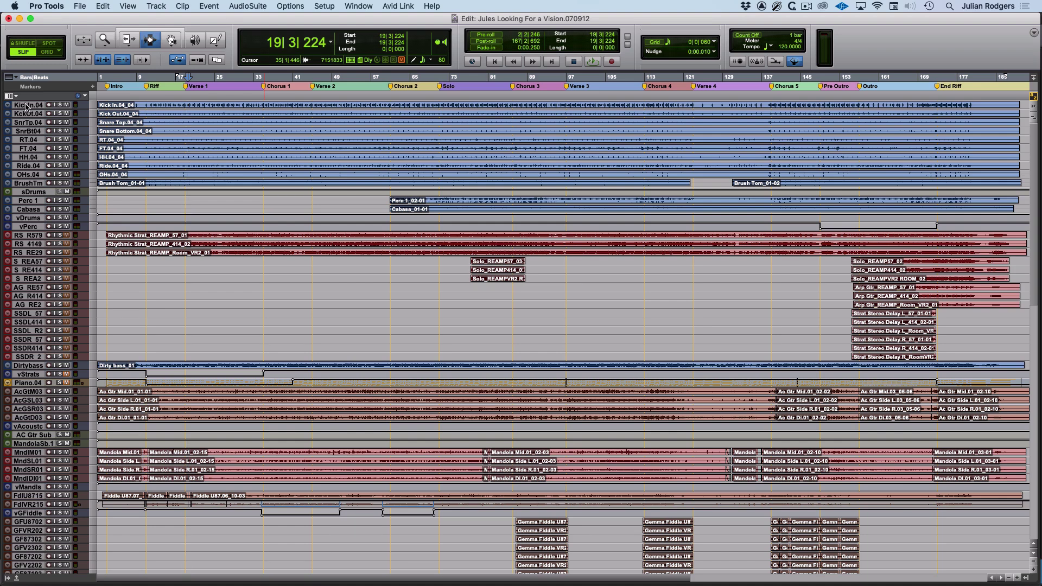
# Create a new Basic Folder track named Drums with the New Tracks dialog
pyautogui.press('super+shift+n')
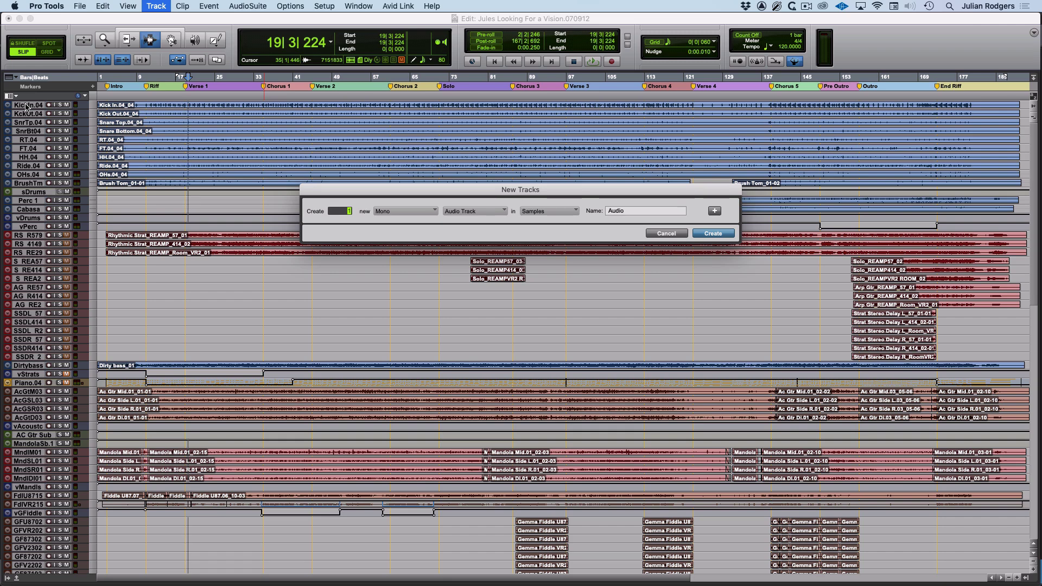
pyautogui.press('super+Down')
pyautogui.press('super+Down')
pyautogui.press('super+Down')
pyautogui.press('super+Down')
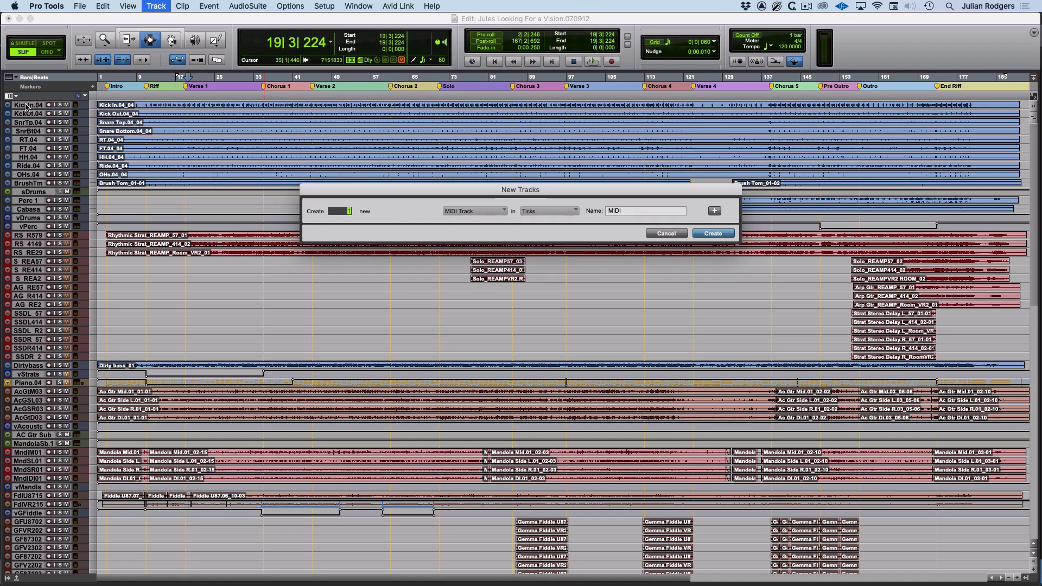
pyautogui.press('super+Up')
pyautogui.press('super+Up')
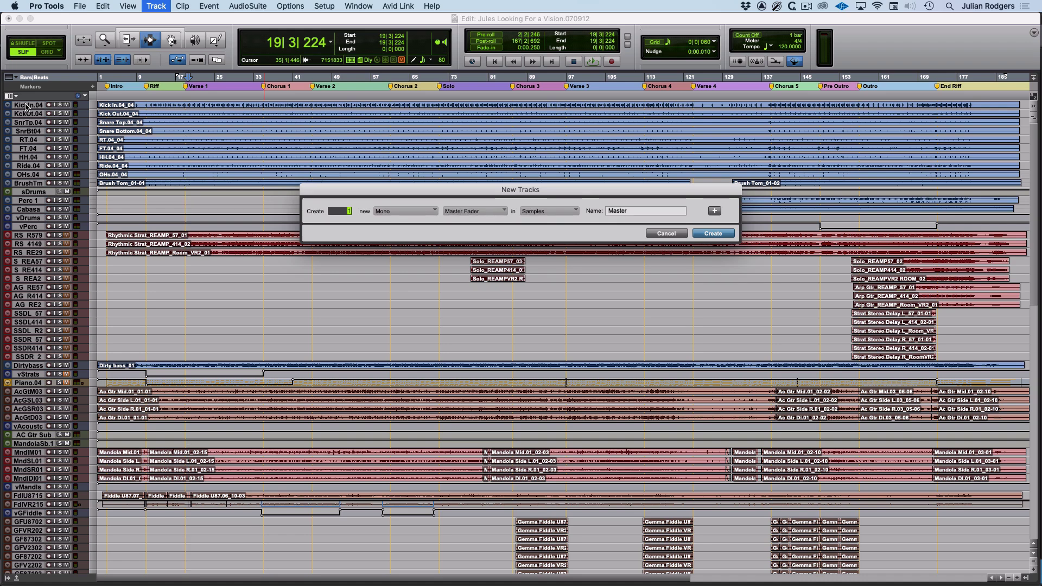
pyautogui.press('super+Up')
pyautogui.press('super+Up')
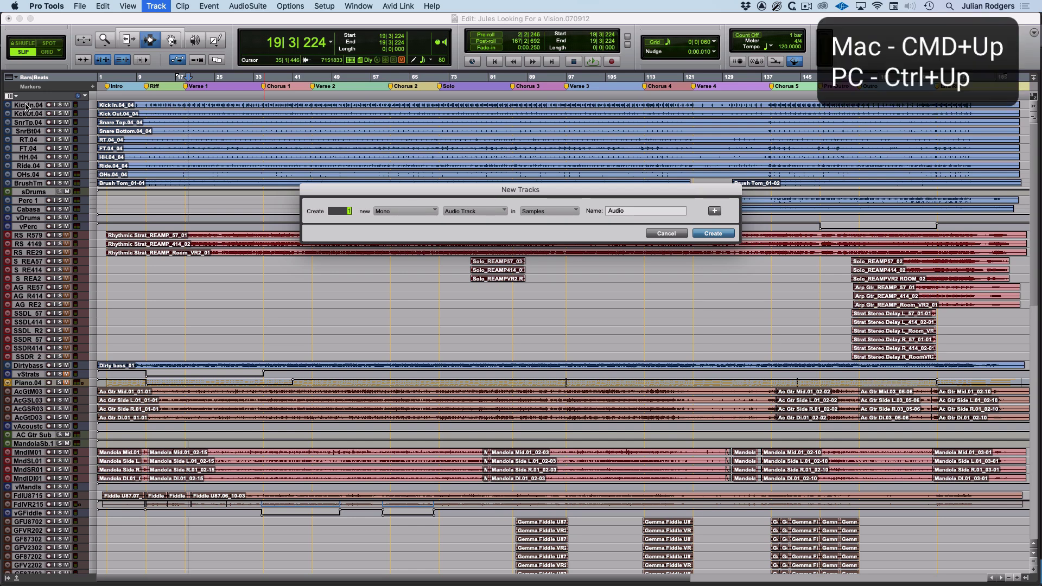
pyautogui.press('super+Up')
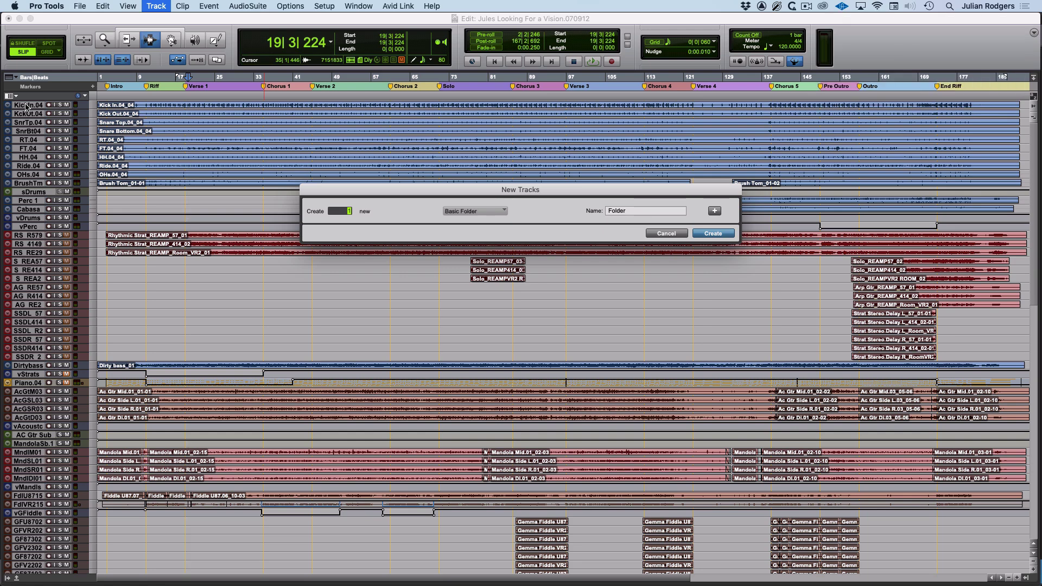
pyautogui.press('Tab')
pyautogui.write('Drums')
pyautogui.press('Return')
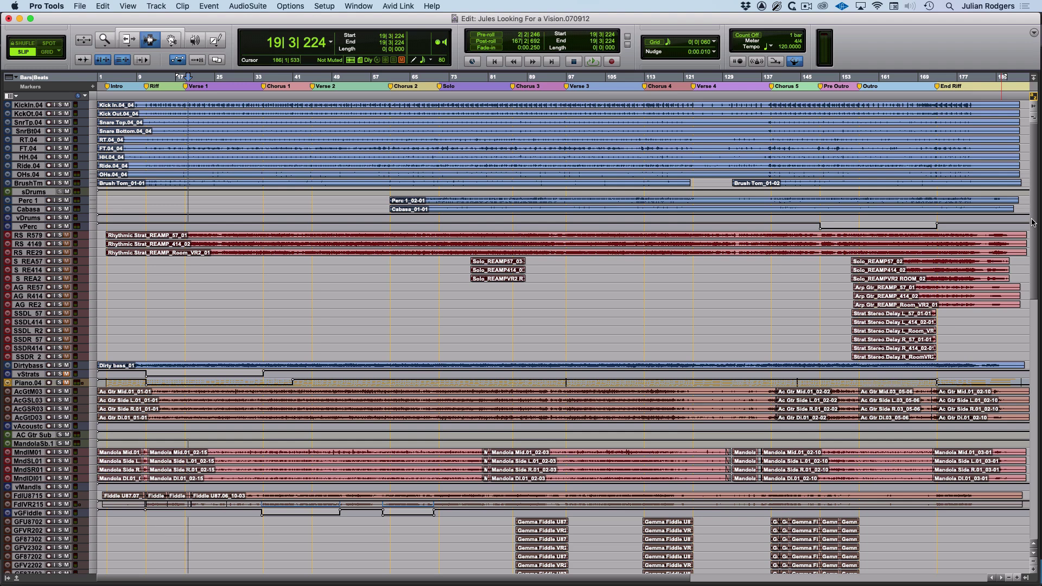
# Scroll back to the top of the session and select the sDrums track
pyautogui.moveTo(1033, 223); pyautogui.dragTo(1039, 509)
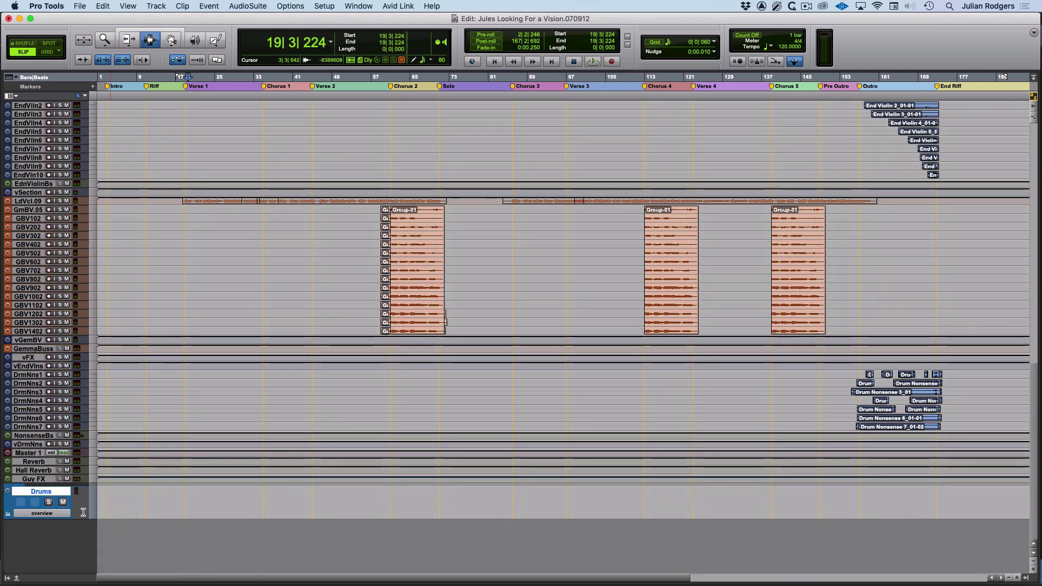
pyautogui.rightClick(48, 493)
pyautogui.press('Escape')
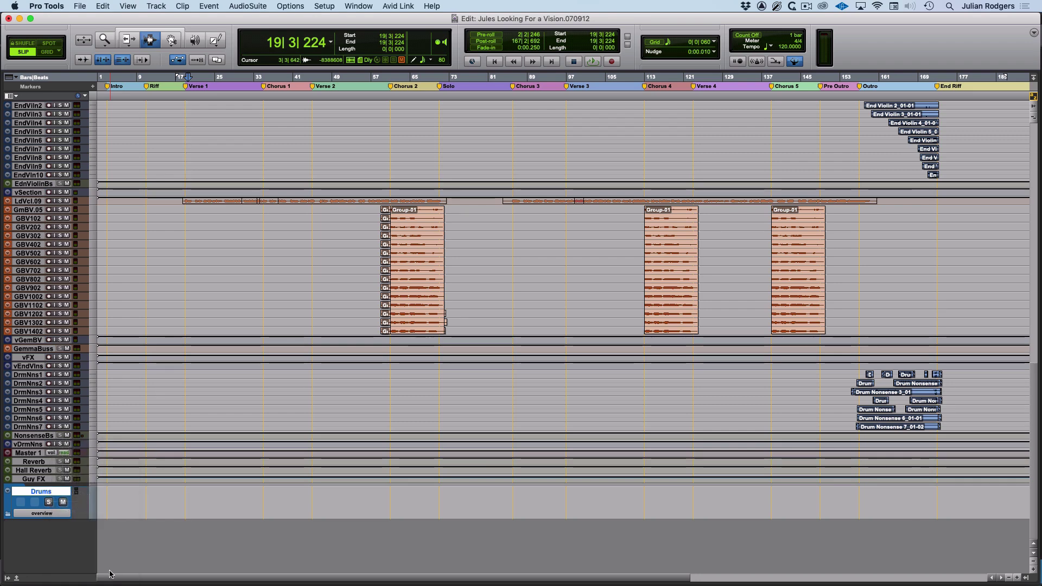
pyautogui.scroll(5, 120, 500)
pyautogui.scroll(12, 120, 501)
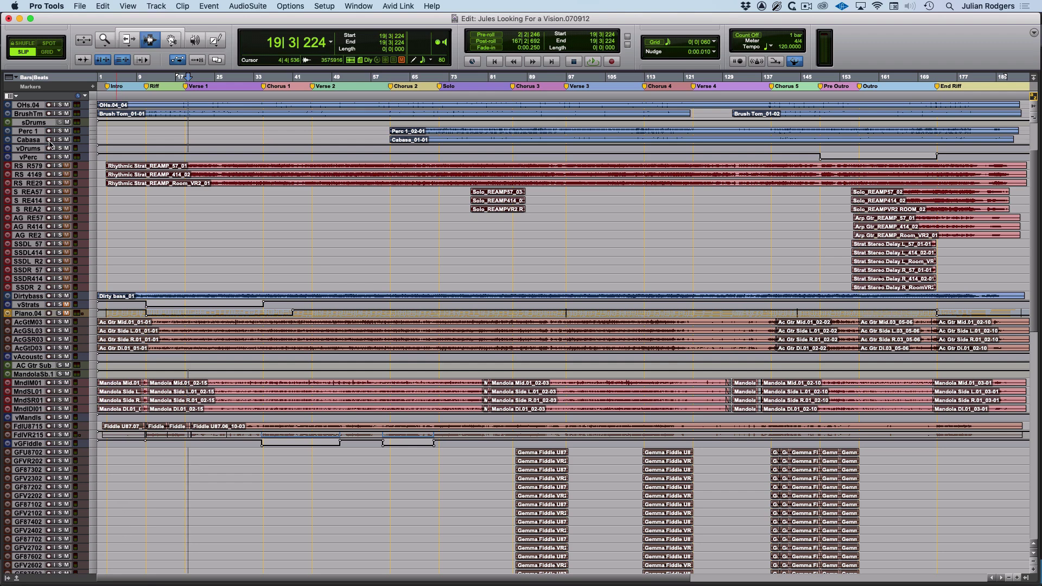
pyautogui.scroll(4, 45, 155)
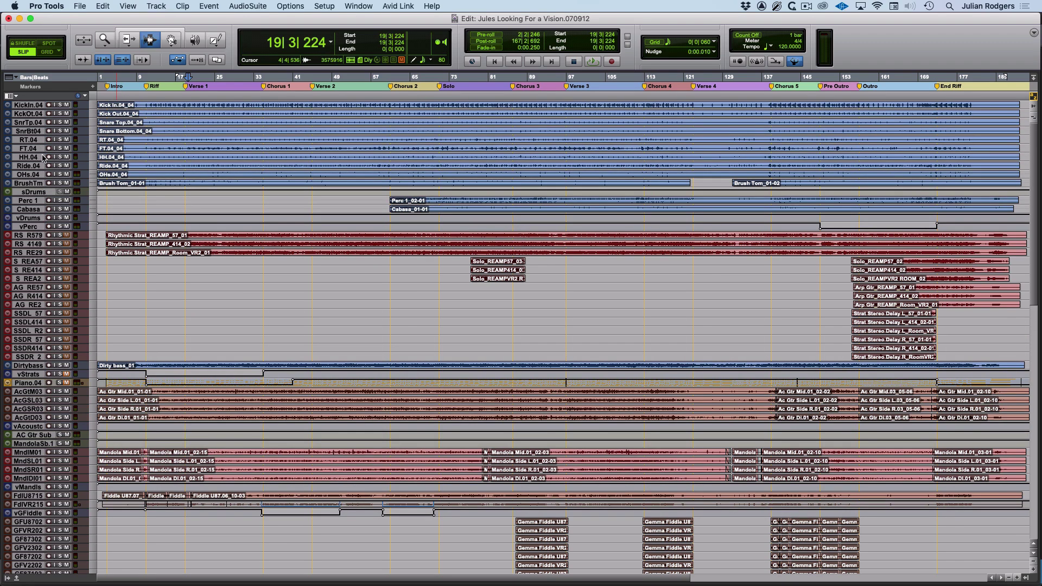
pyautogui.click(32, 193)
# Create a Basic Folder track named Drums just below sDrums
pyautogui.press('super+shift+n')
pyautogui.press('super+Up')
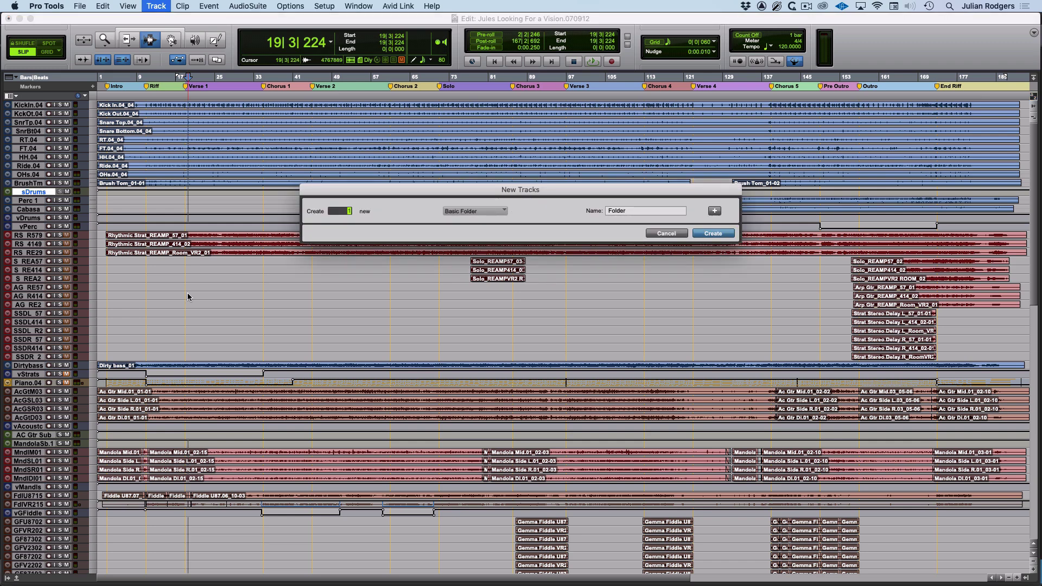
pyautogui.press('BackSpace')
pyautogui.write('Drums')
pyautogui.press('Return')
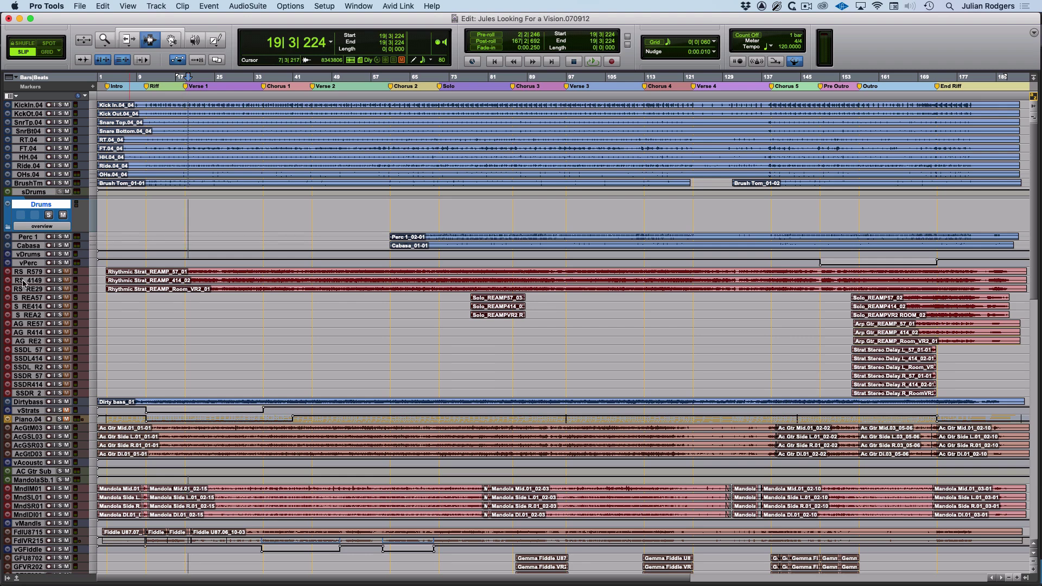
# Move the drum tracks KickIn.04 through sDrums into the Drums folder
pyautogui.click(30, 105)
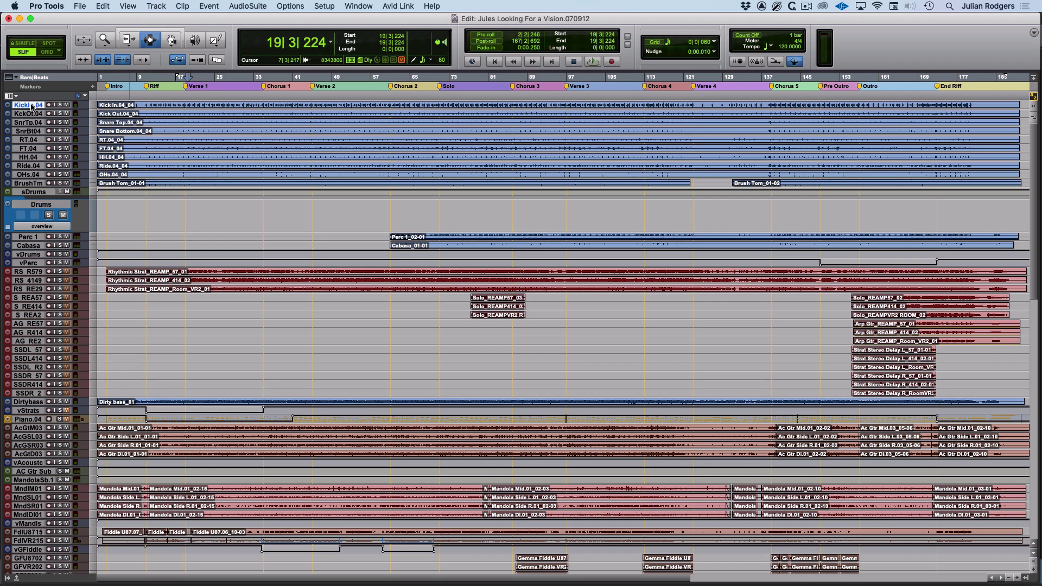
pyautogui.keyDown('shift'); pyautogui.click(33, 193); pyautogui.keyUp('shift')
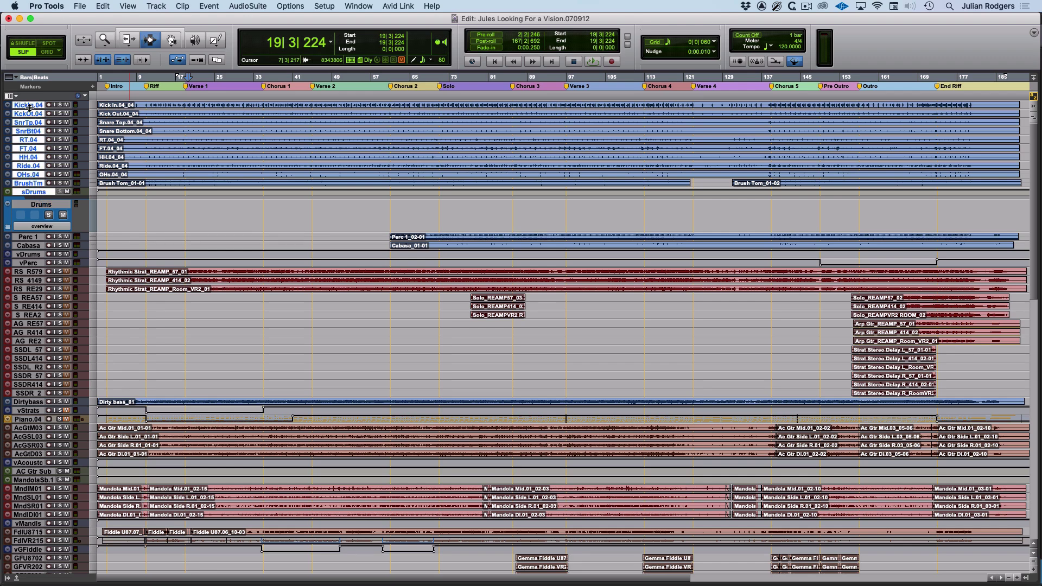
pyautogui.moveTo(30, 104); pyautogui.dragTo(39, 217)
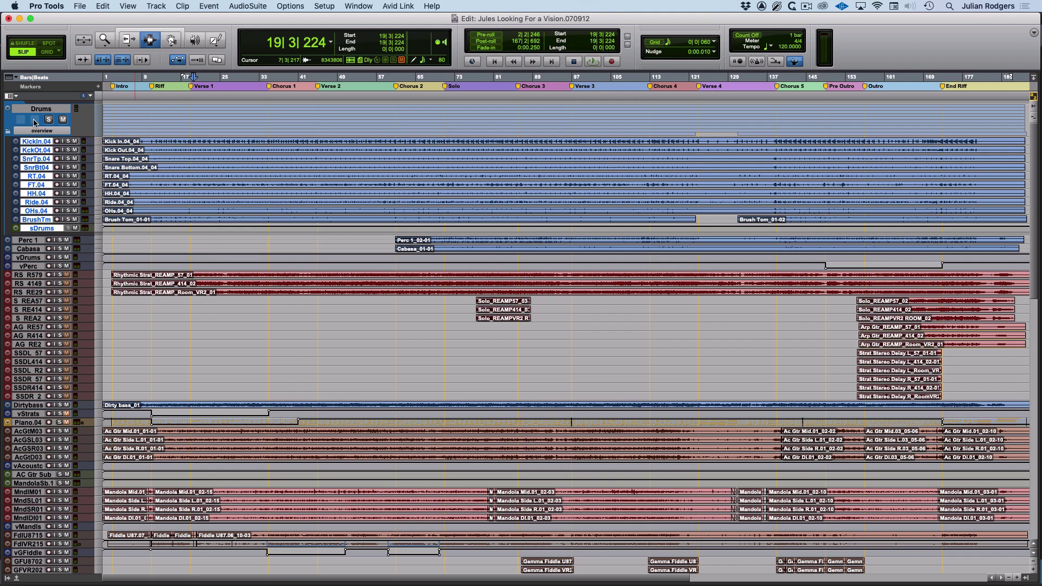
# In the Mix window, colour the Drums folder and its drum tracks yellow-green
pyautogui.press('super+equal')
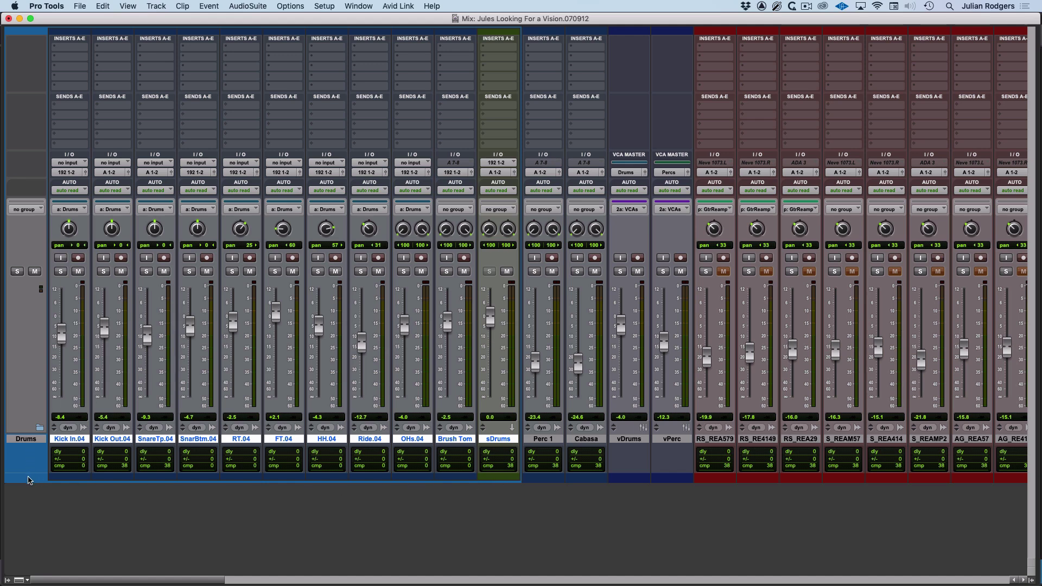
pyautogui.doubleClick(28, 480)
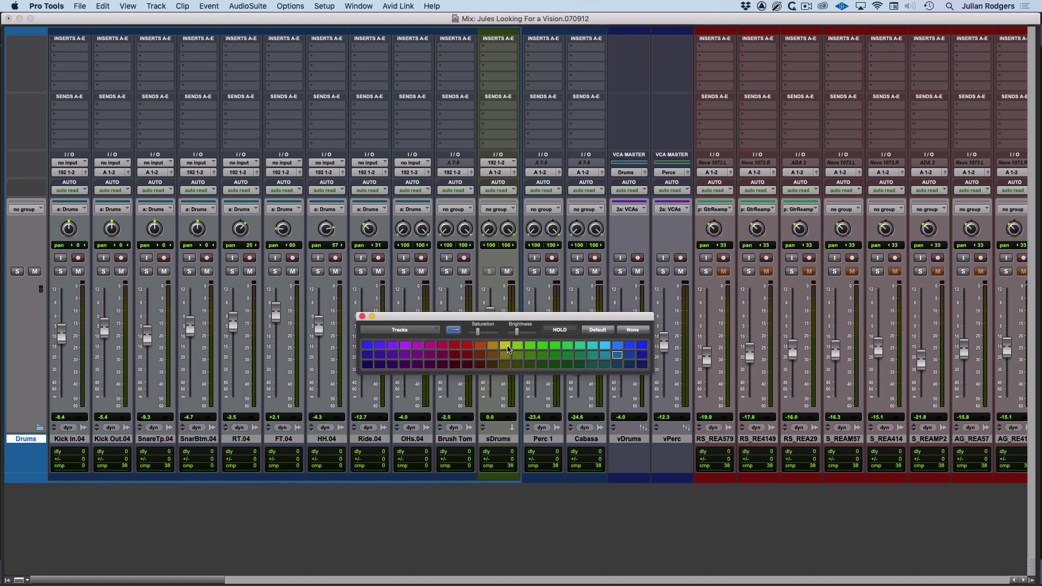
pyautogui.click(506, 347)
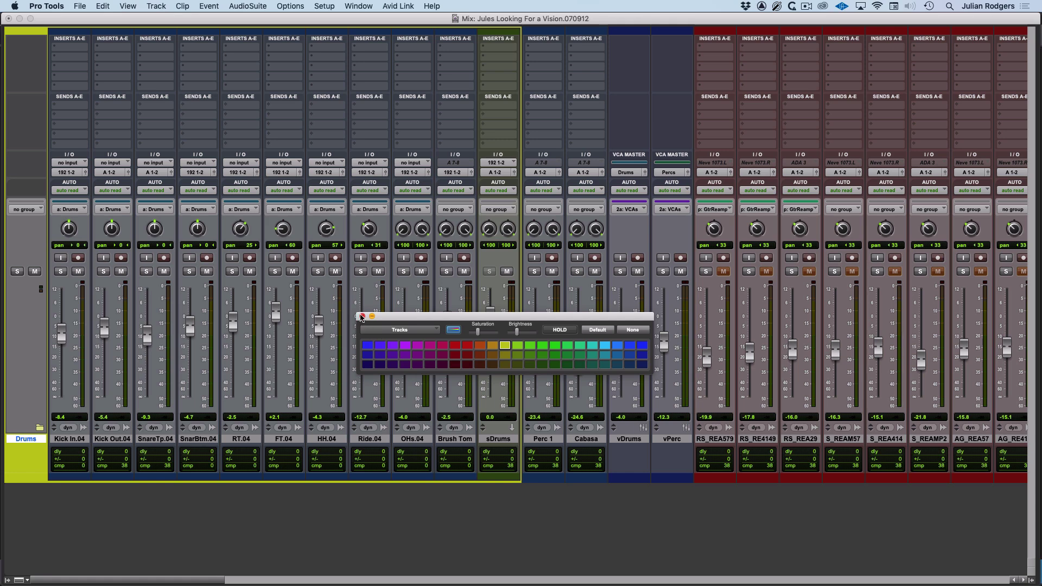
pyautogui.click(362, 317)
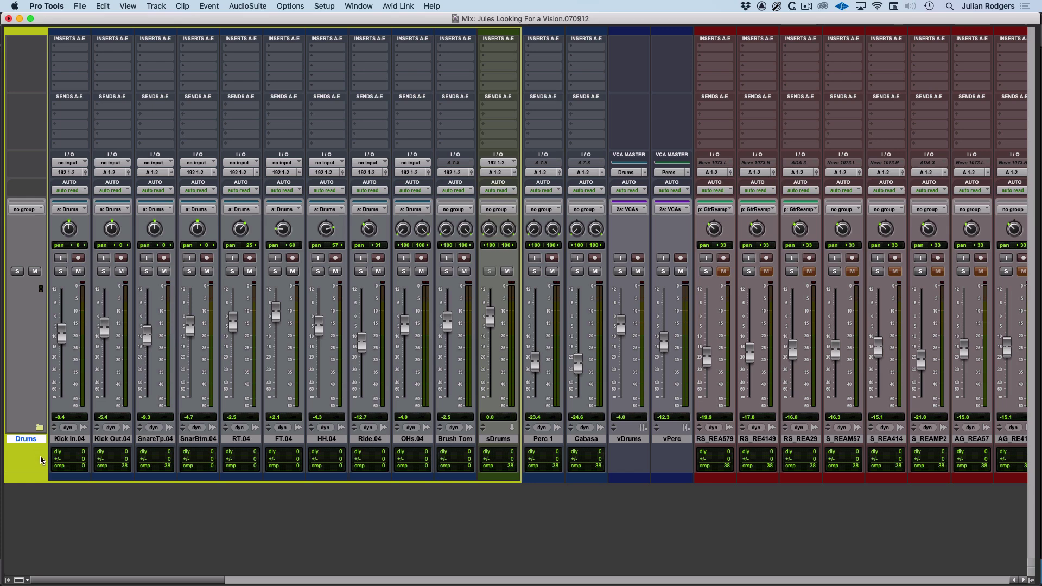
# Leave the Drums folder collapsed in the mixer
pyautogui.click(40, 428)
pyautogui.click(39, 427)
pyautogui.click(39, 428)
pyautogui.click(39, 428)
pyautogui.click(40, 428)
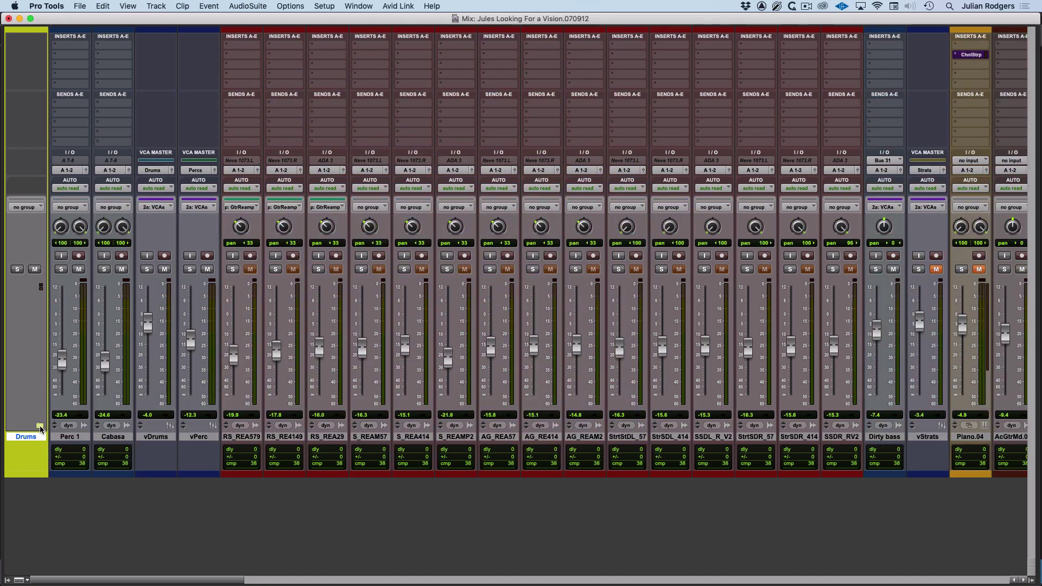
pyautogui.click(39, 428)
pyautogui.click(40, 428)
pyautogui.press('super+equal')
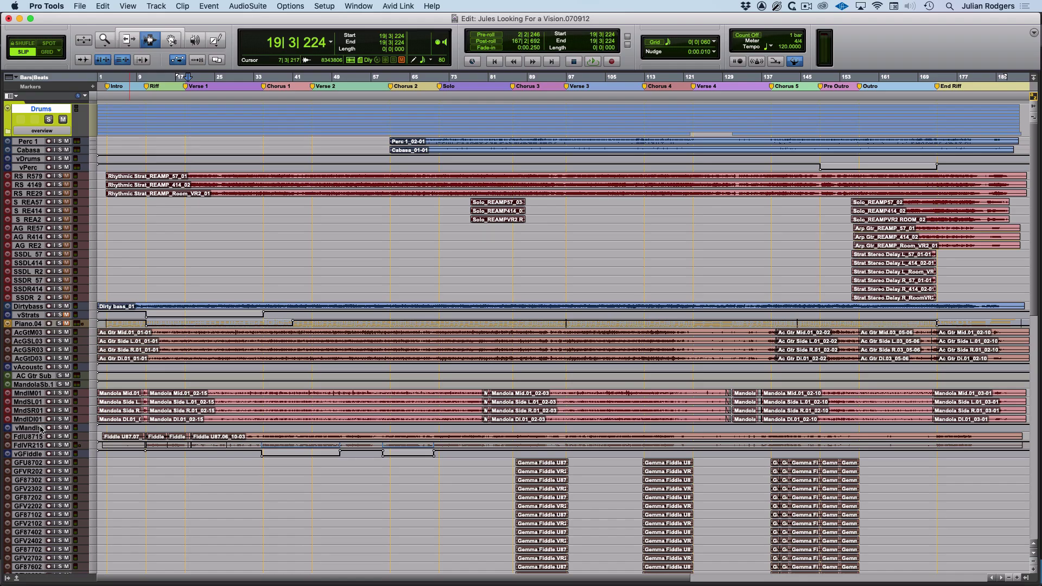
pyautogui.click(9, 134)
pyautogui.click(9, 133)
pyautogui.click(8, 133)
pyautogui.click(8, 134)
pyautogui.click(8, 133)
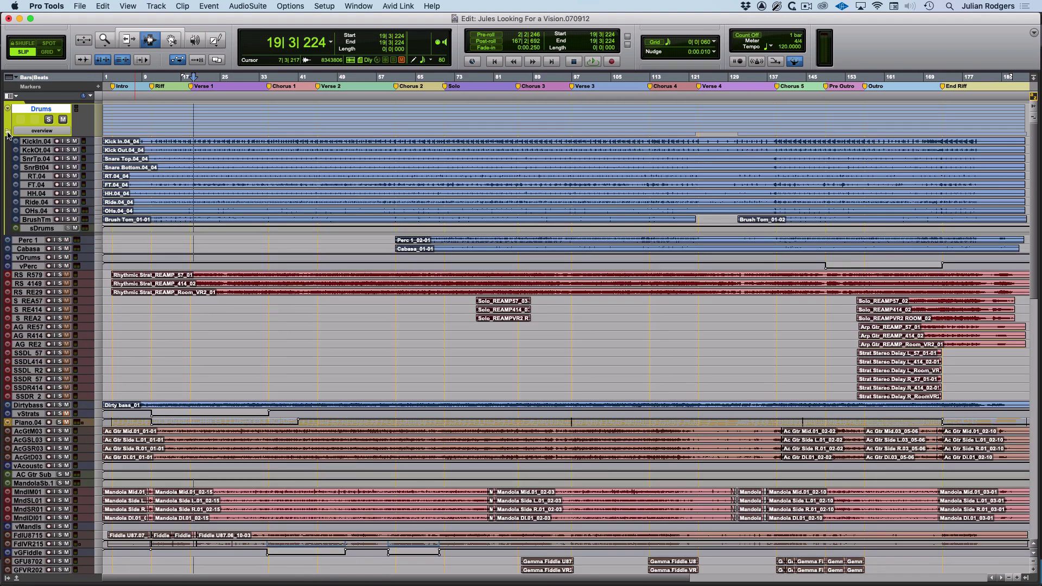
pyautogui.click(9, 133)
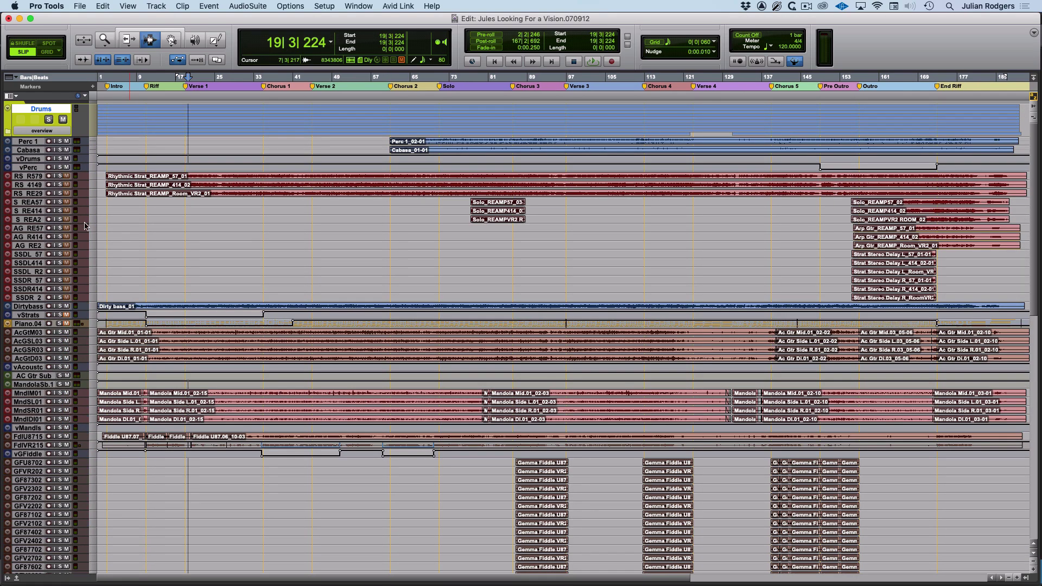
pyautogui.click(183, 146)
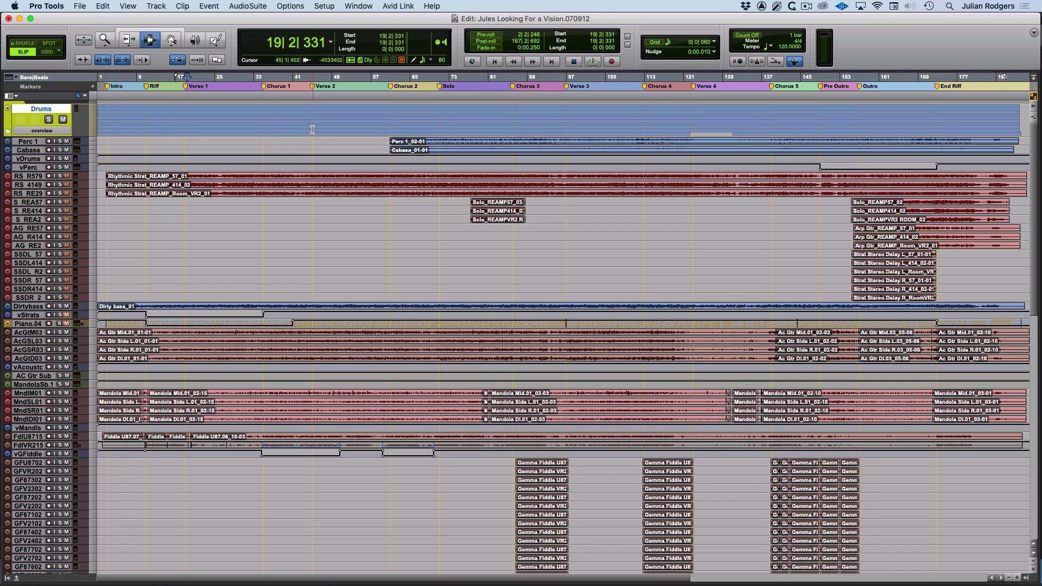
pyautogui.hotkey('shift', 'f')
pyautogui.click(123, 61)
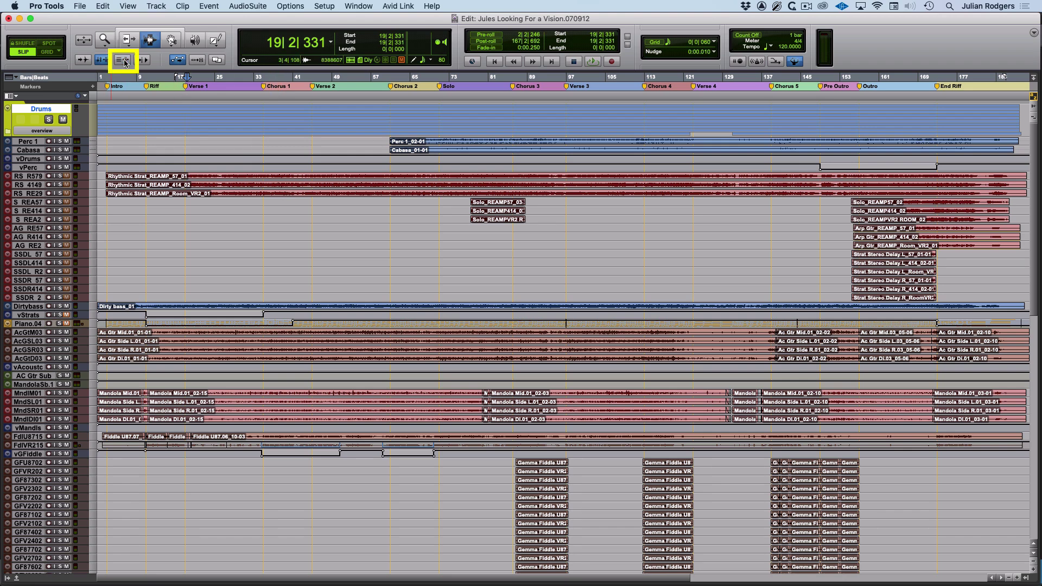
pyautogui.click(281, 187)
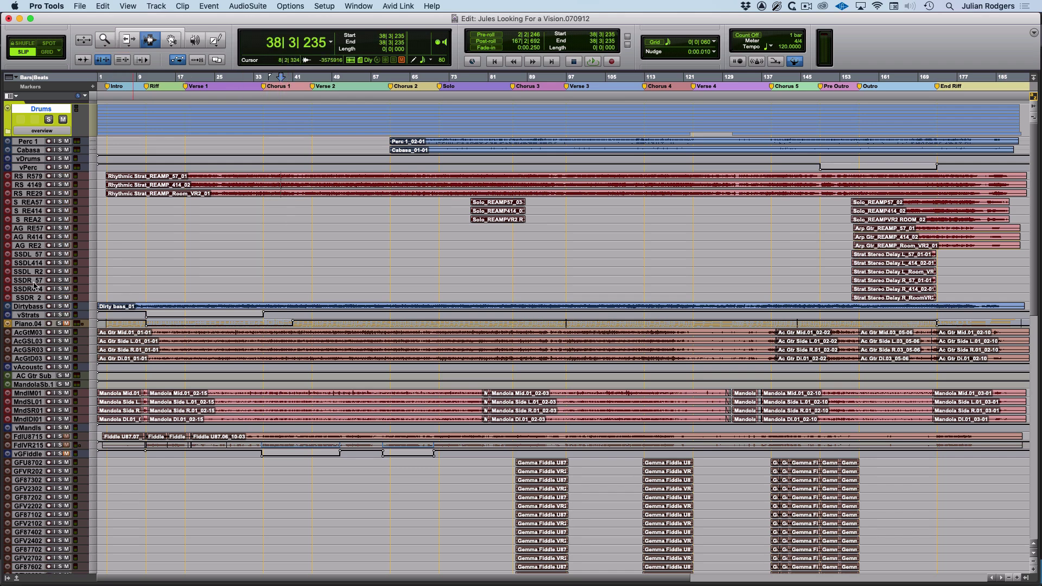
pyautogui.click(29, 306)
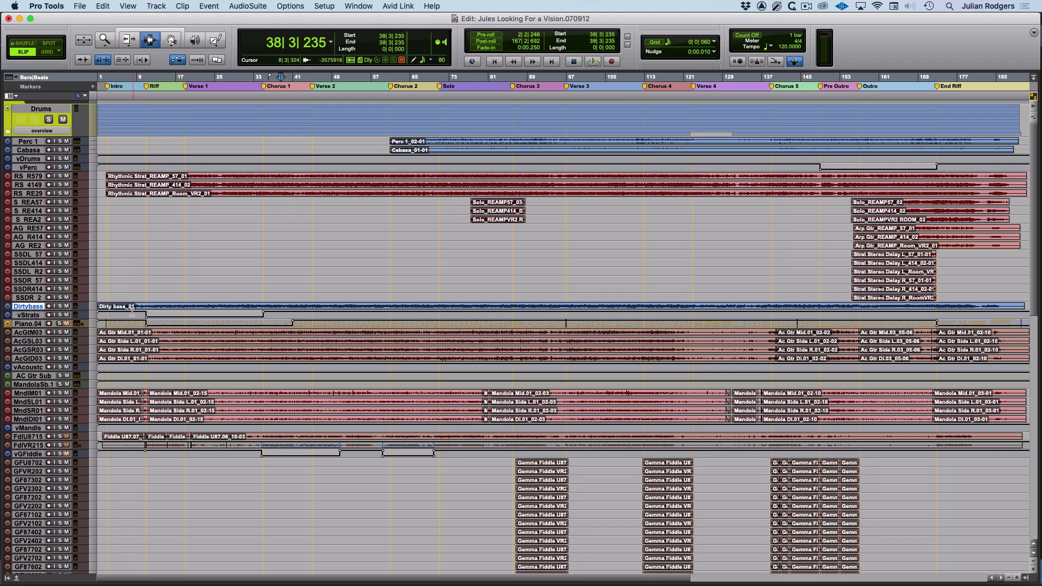
pyautogui.click(167, 308)
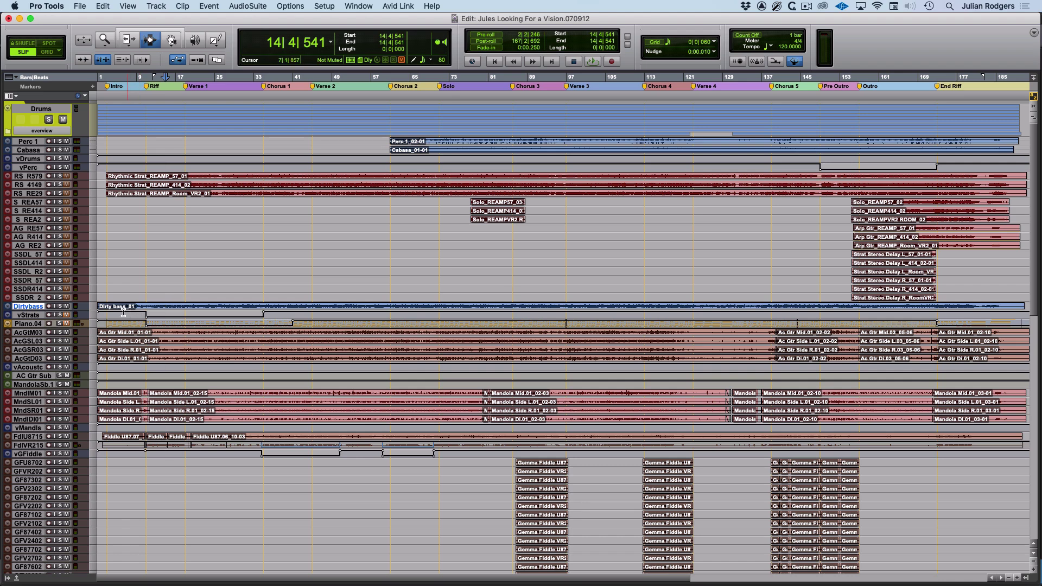
pyautogui.click(45, 109)
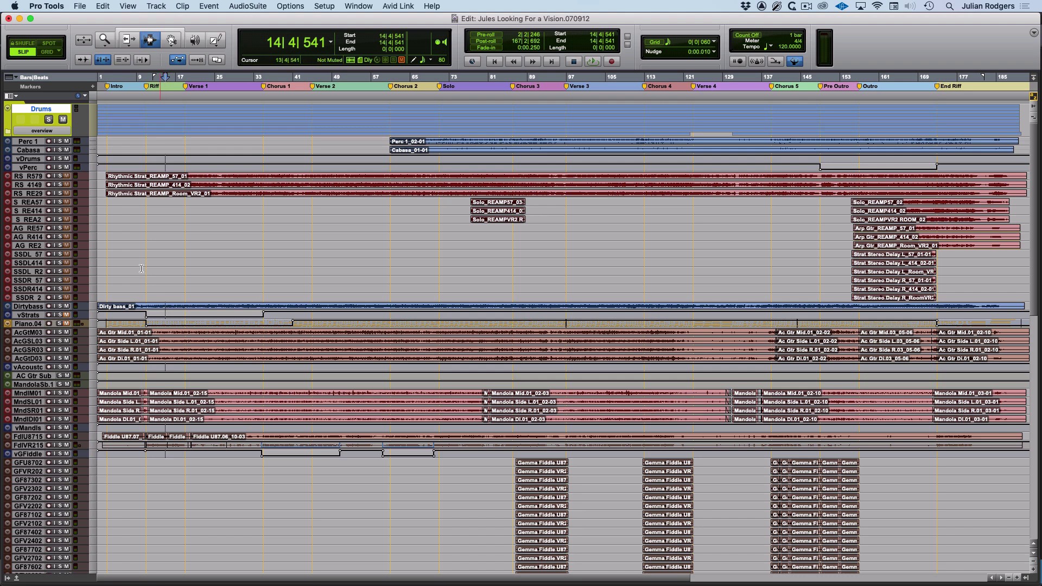
pyautogui.click(122, 60)
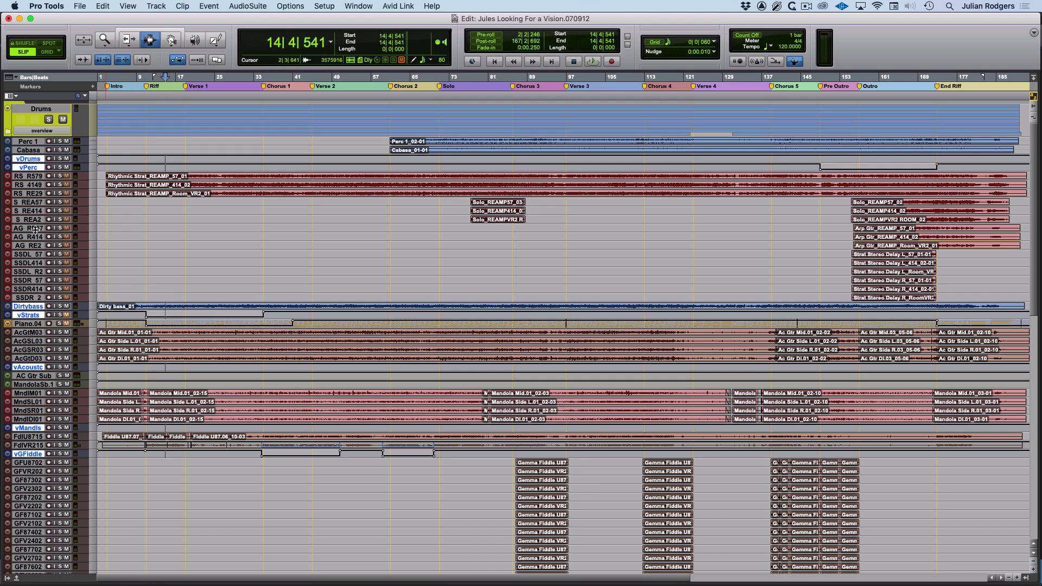
pyautogui.click(44, 109)
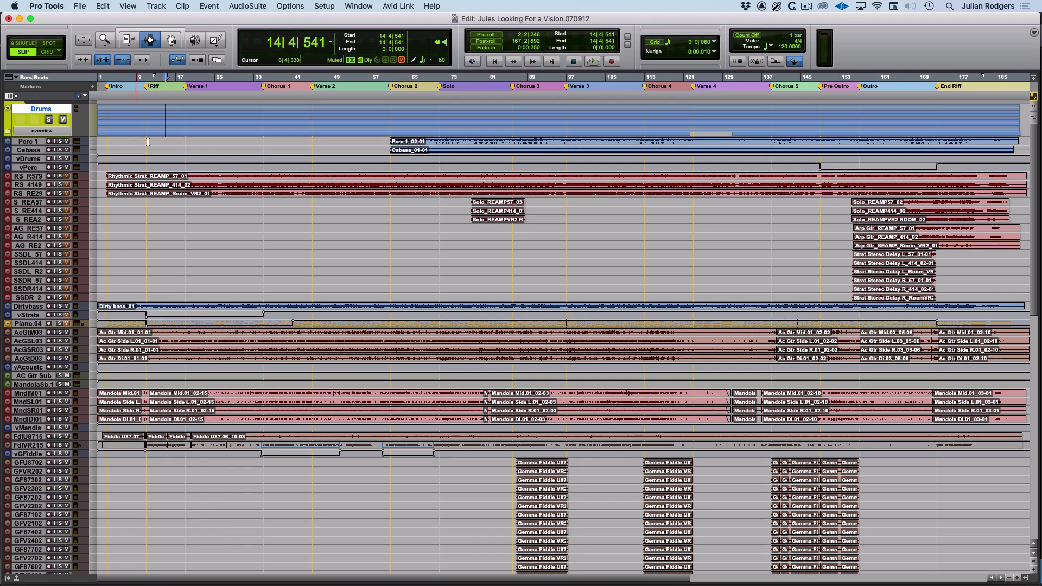
pyautogui.click(30, 151)
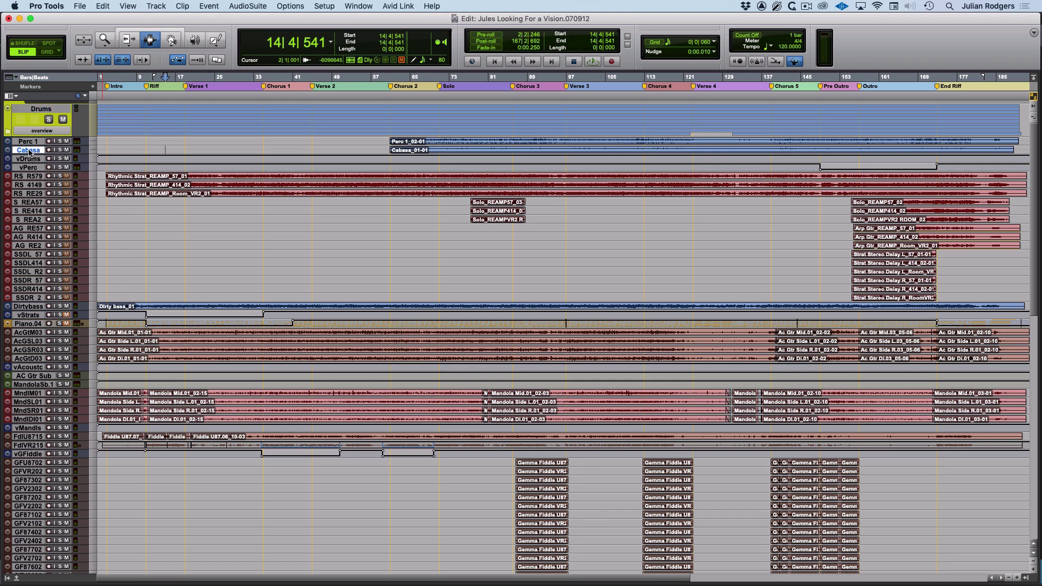
pyautogui.click(31, 177)
pyautogui.click(32, 159)
pyautogui.click(42, 110)
pyautogui.hotkey('ctrl', 'alt', 'f')
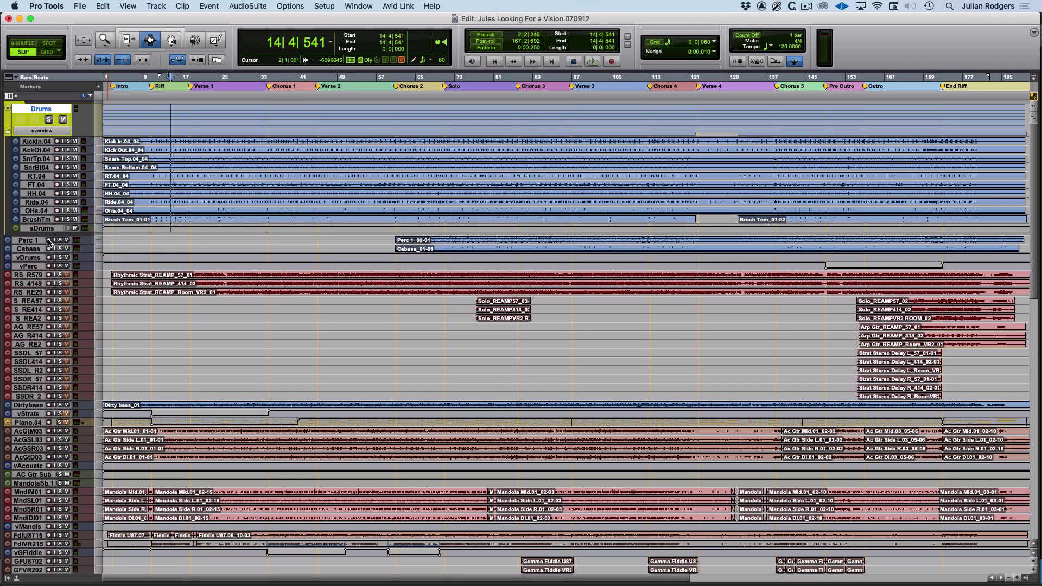
pyautogui.hotkey('ctrl', 'alt', 'f')
pyautogui.hotkey('ctrl', 'alt', 'f')
pyautogui.hotkey('ctrl', 'alt', 'f')
pyautogui.hotkey('ctrl', 'alt', 'f')
pyautogui.hotkey('ctrl', 'alt', 'f')
pyautogui.hotkey('ctrl', 'alt', 'f')
pyautogui.hotkey('ctrl', 'alt', 'f')
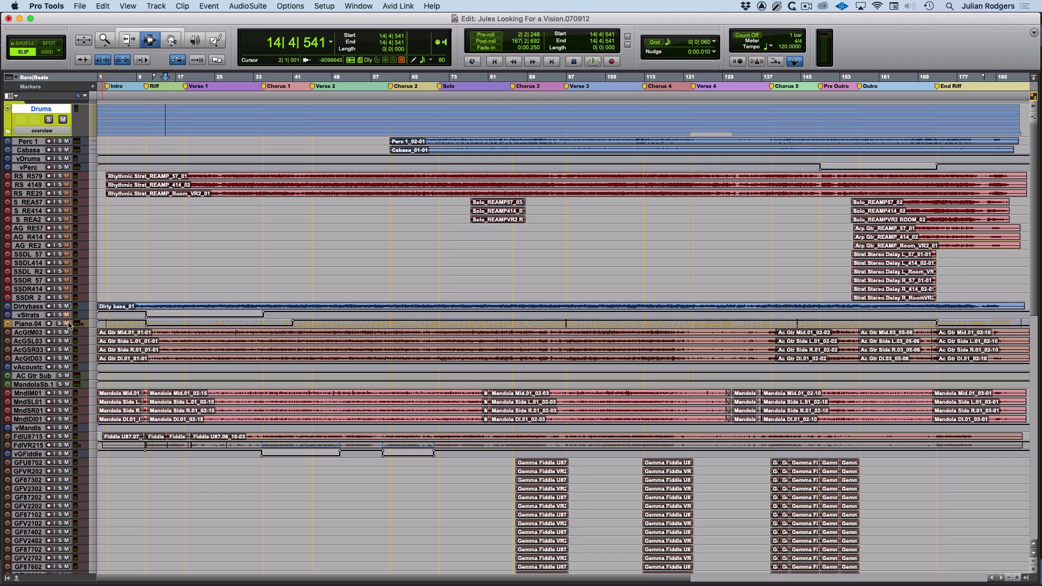
# Select the fiddle tracks GFU8702 through StrngSctnSb to move them into a new folder
pyautogui.scroll(-6, 68, 324)
pyautogui.scroll(-2, 68, 323)
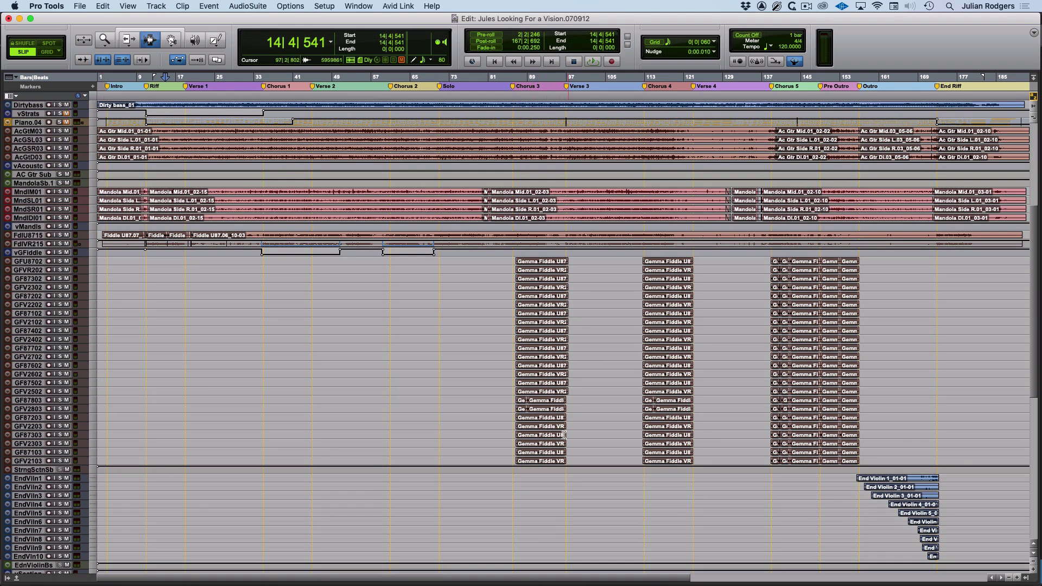
pyautogui.click(33, 264)
pyautogui.keyDown('shift'); pyautogui.click(29, 471); pyautogui.keyUp('shift')
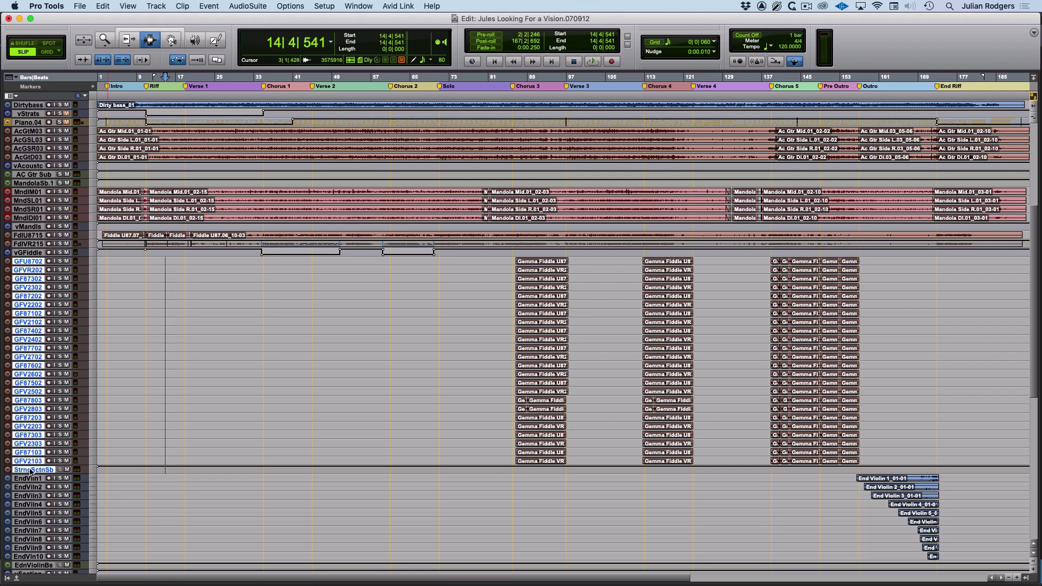
pyautogui.rightClick(28, 264)
pyautogui.moveTo(70, 305)
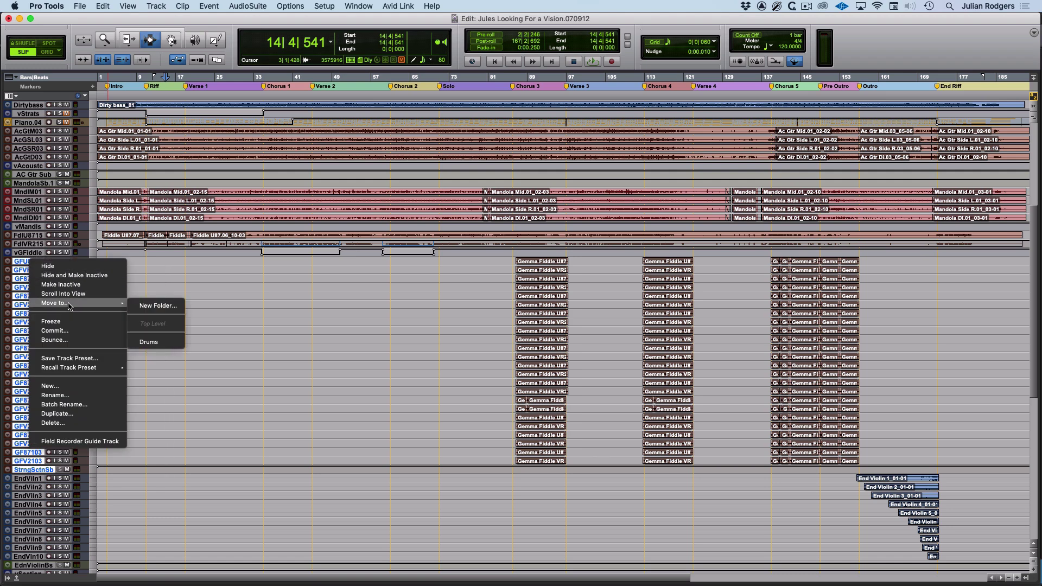
pyautogui.click(147, 306)
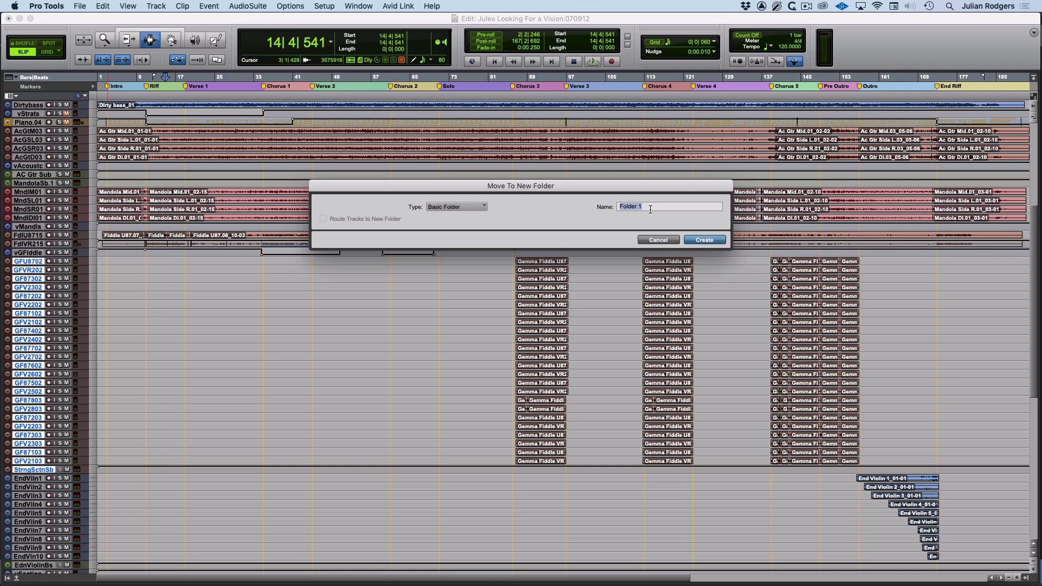
pyautogui.click(659, 240)
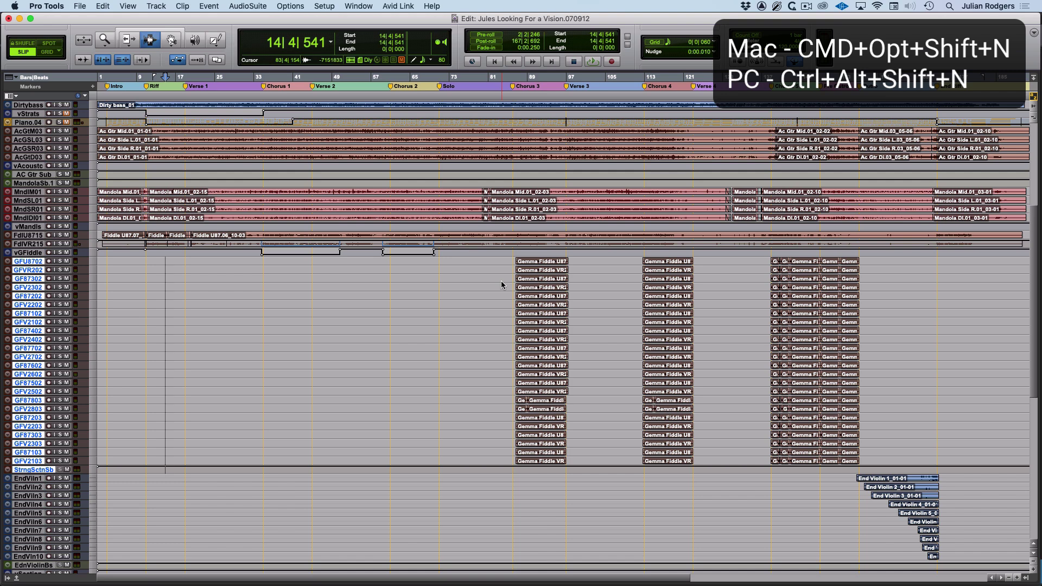
# Move the selected tracks into a new folder named Strings and collapse it
pyautogui.press('super+alt+shift+n')
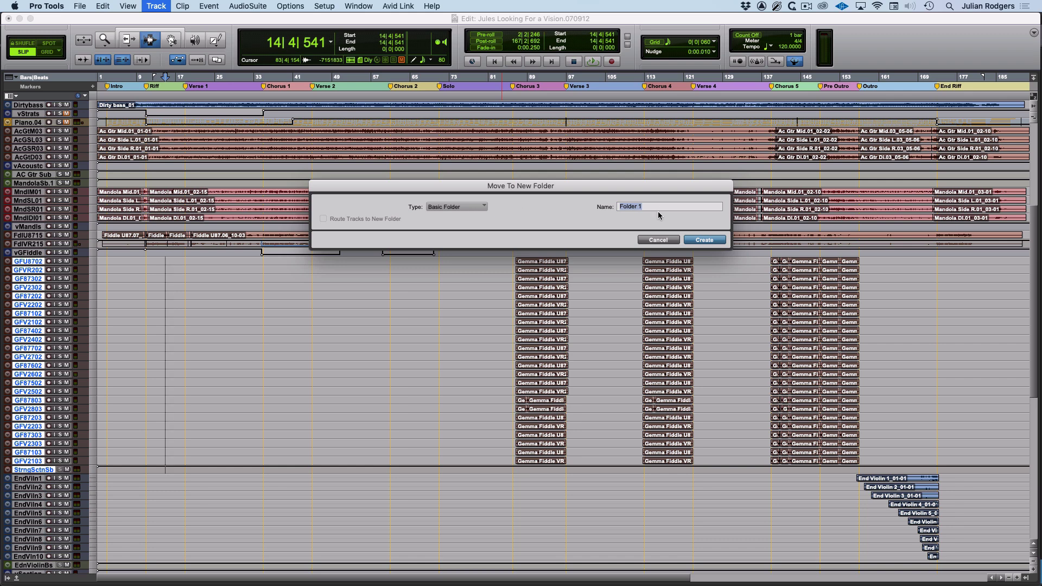
pyautogui.write('Strings')
pyautogui.press('Return')
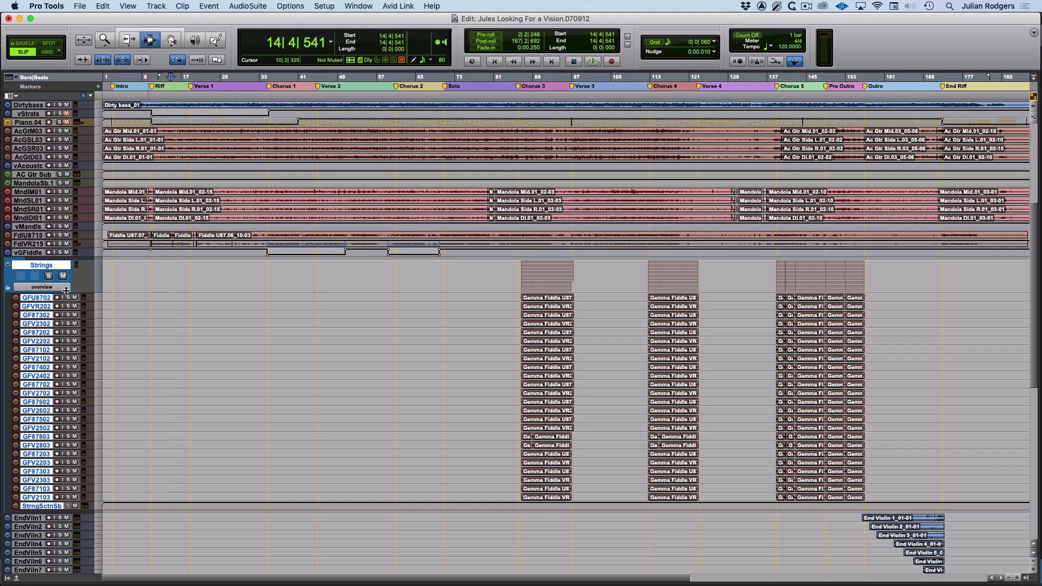
pyautogui.click(9, 289)
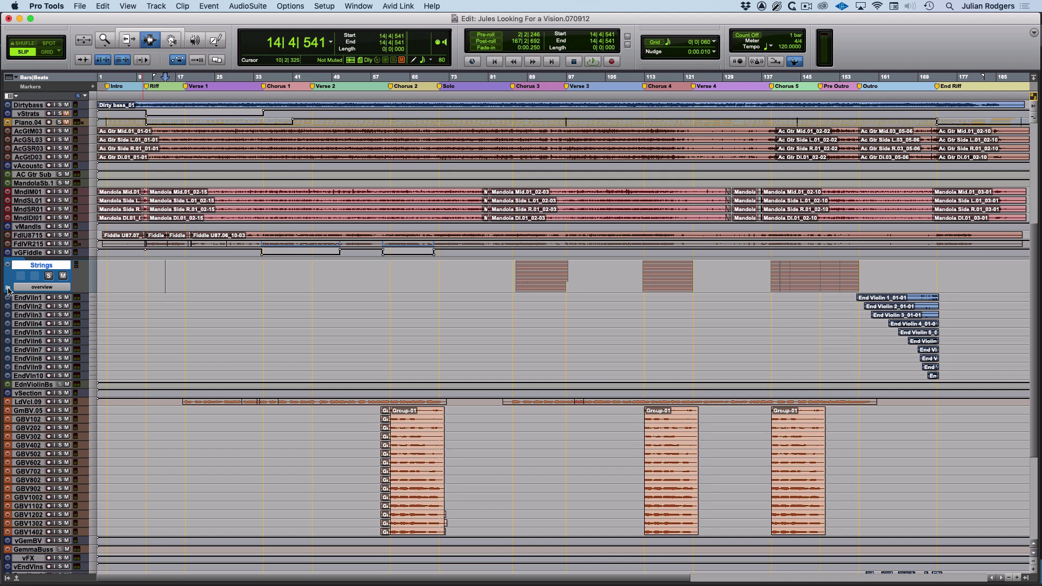
# Select the End Violin tracks and create a new folder track after them in the mixer
pyautogui.click(26, 298)
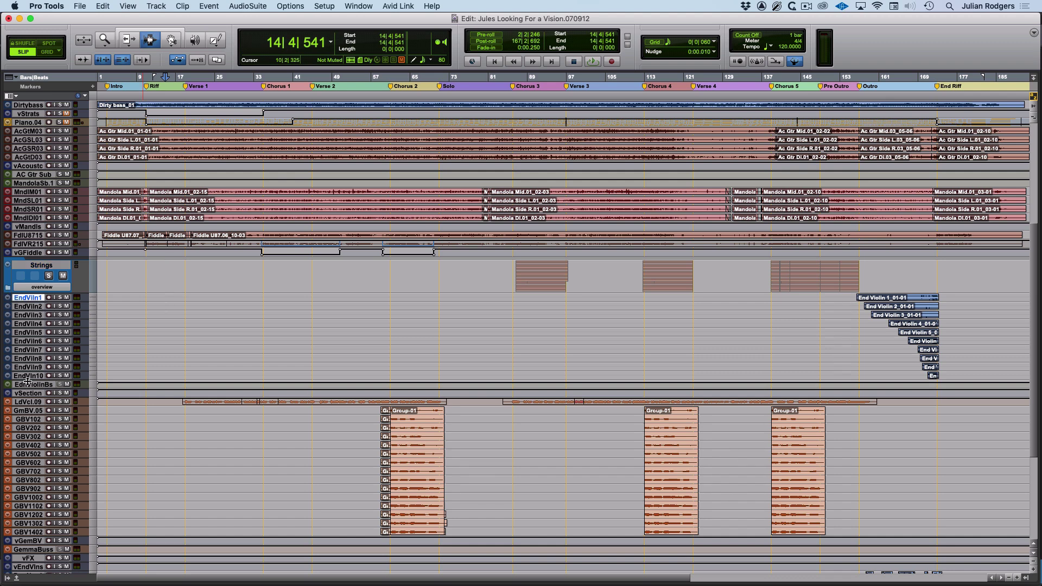
pyautogui.keyDown('shift'); pyautogui.click(29, 384); pyautogui.keyUp('shift')
pyautogui.press('super+equal')
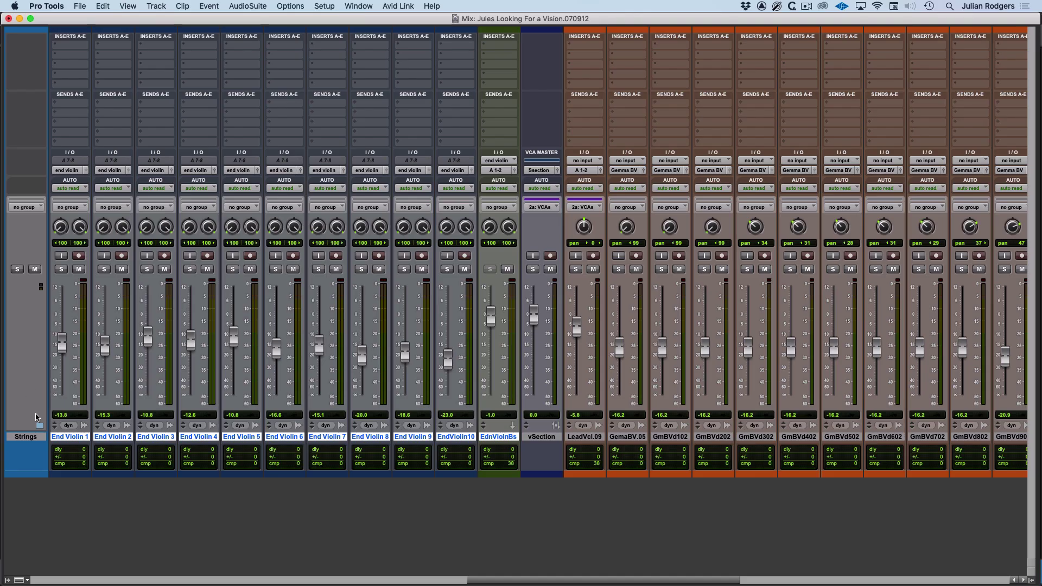
pyautogui.press('super+shift+n')
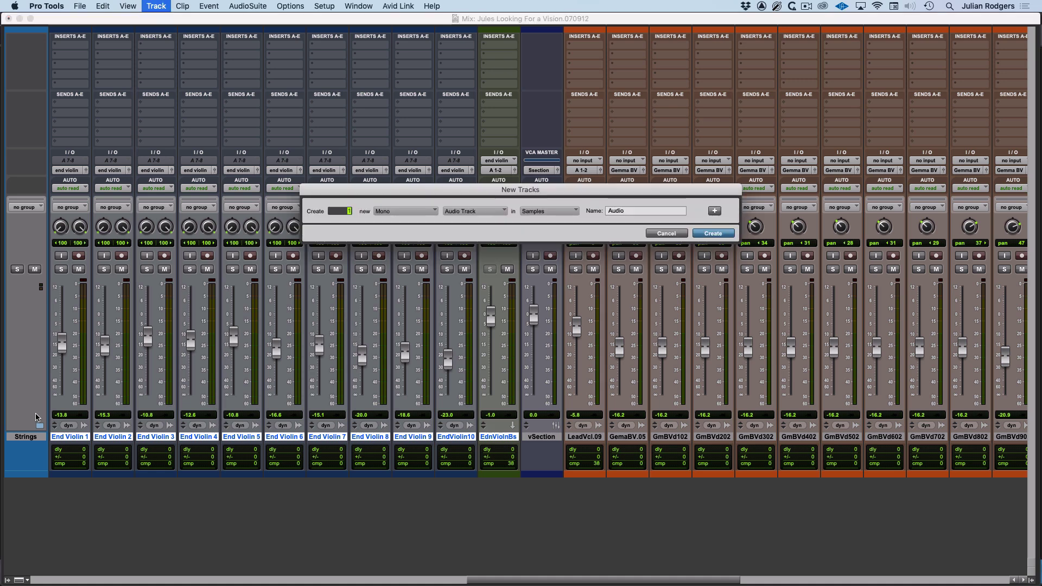
pyautogui.press('Return')
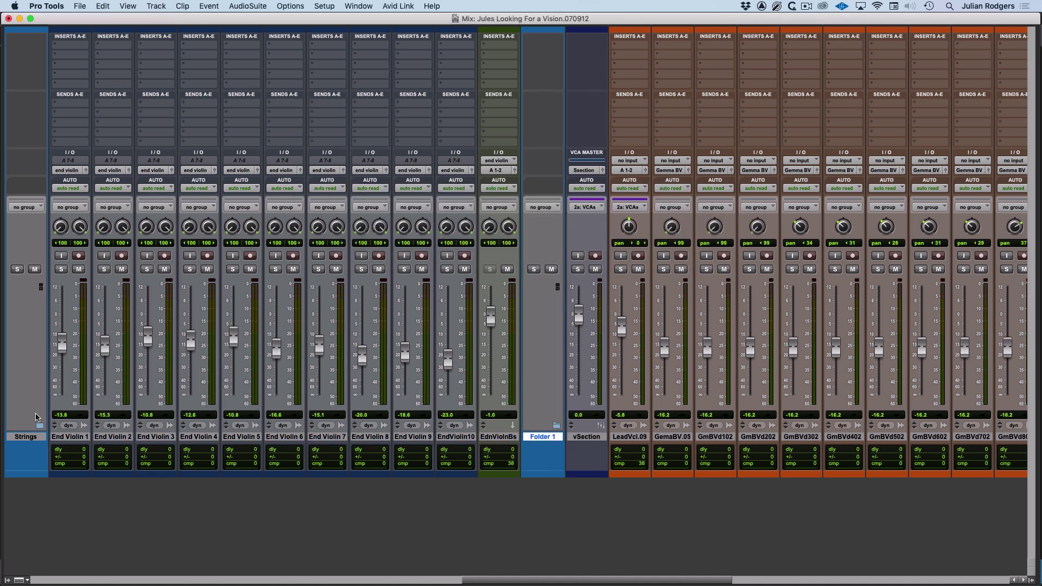
# Rename the new folder End Strings and select End Violin 1 through the end violin bus
pyautogui.doubleClick(540, 438)
pyautogui.write('End Strings')
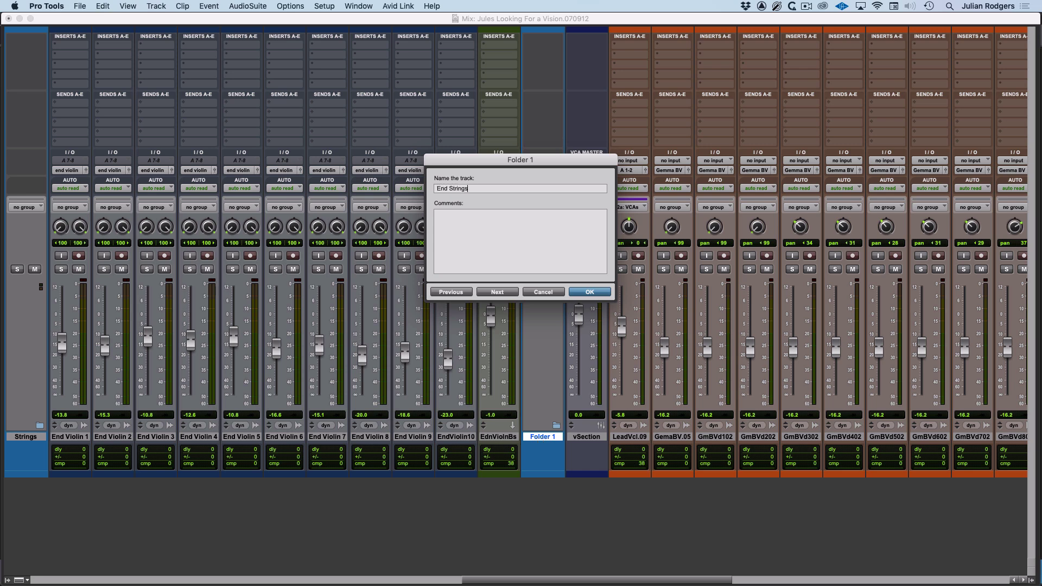
pyautogui.press('Return')
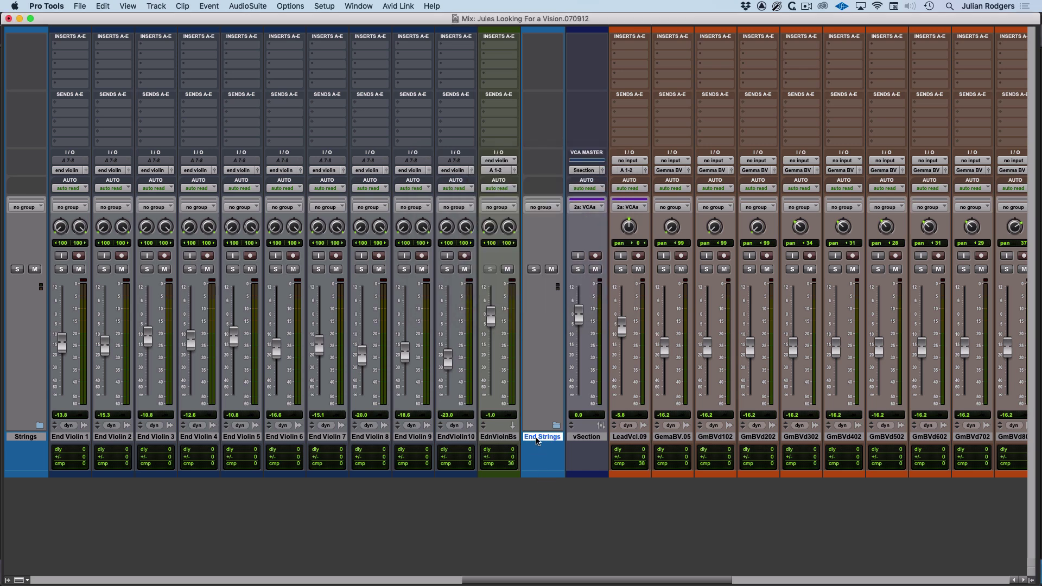
pyautogui.click(73, 437)
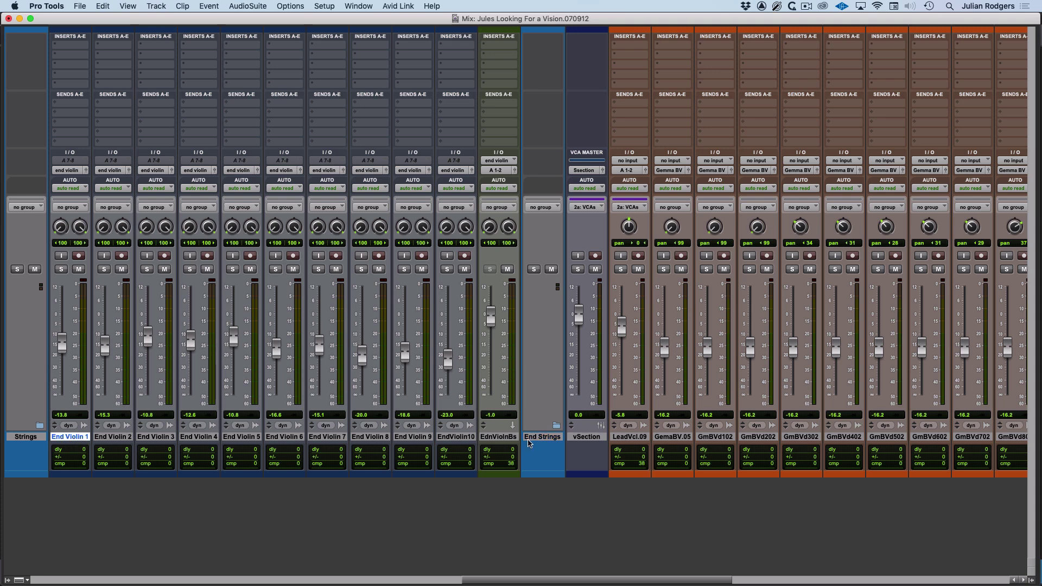
pyautogui.keyDown('shift'); pyautogui.click(496, 438); pyautogui.keyUp('shift')
# Move the selected End Violin tracks into the End Strings folder and collapse it
pyautogui.rightClick(495, 437)
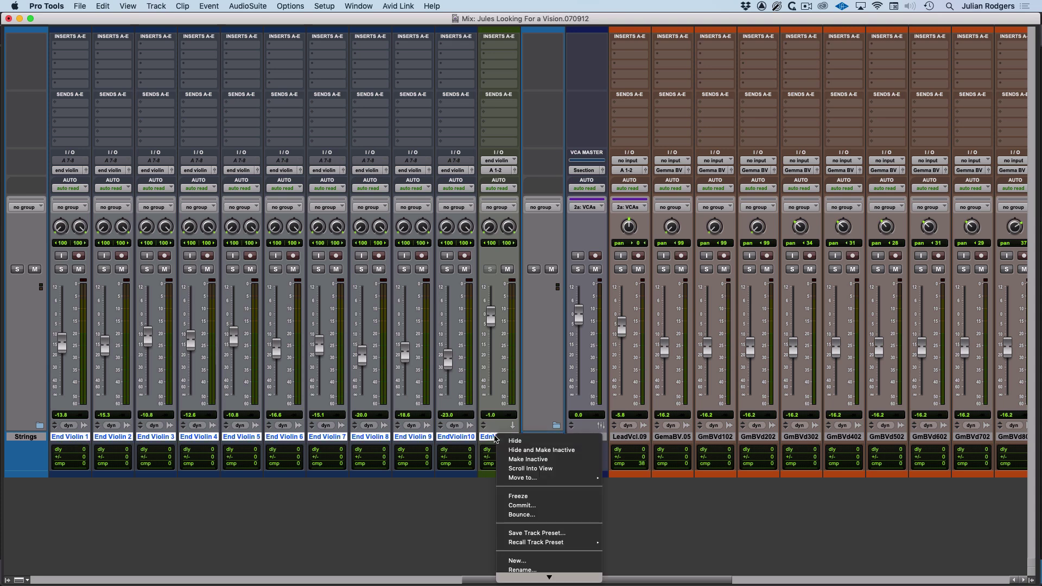
pyautogui.moveTo(543, 480)
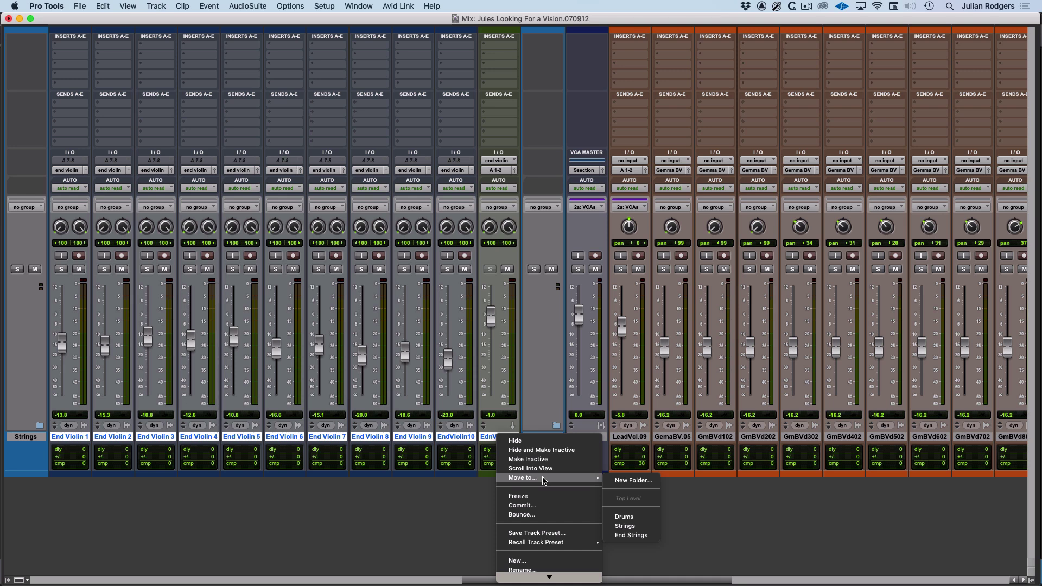
pyautogui.click(634, 536)
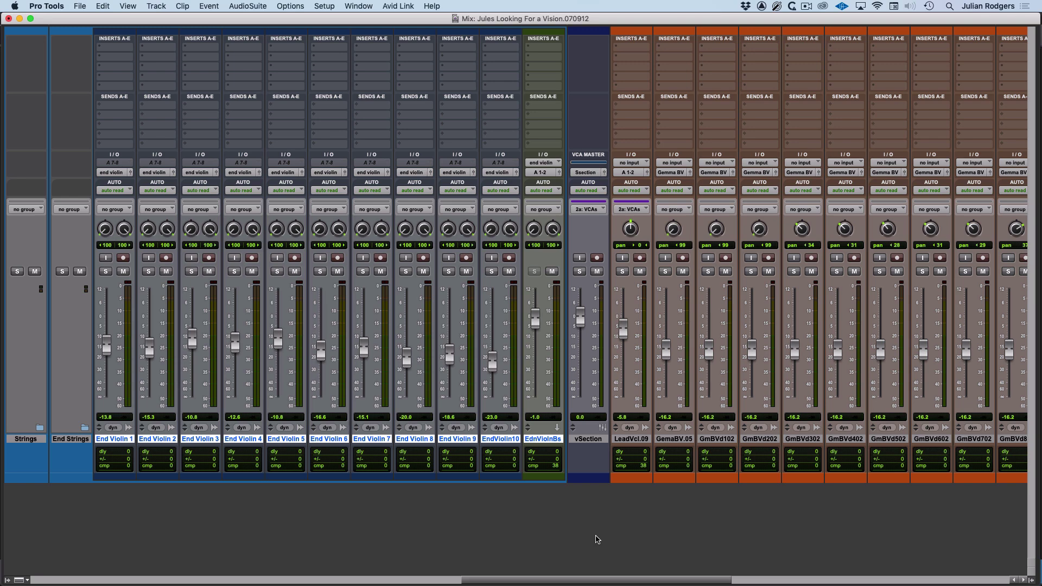
pyautogui.click(84, 427)
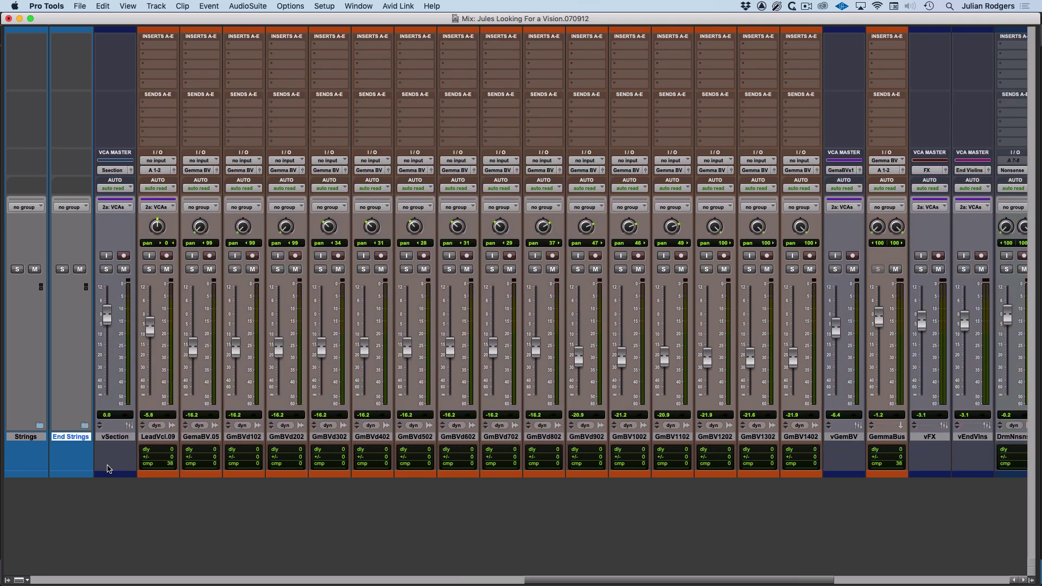
# Colour End Strings magenta and Strings orange, then return to the Edit window
pyautogui.doubleClick(72, 475)
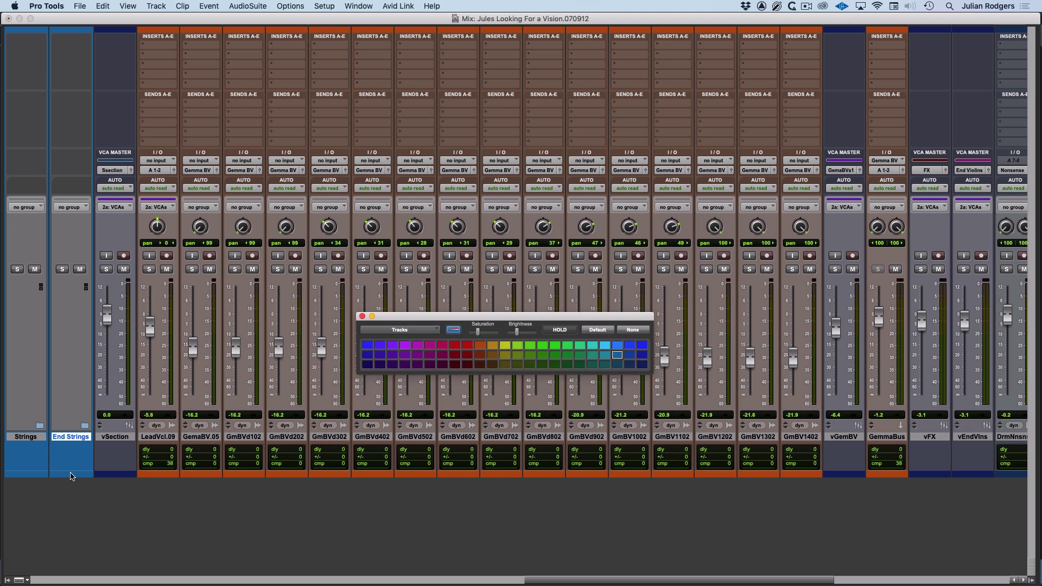
pyautogui.click(417, 346)
pyautogui.click(25, 473)
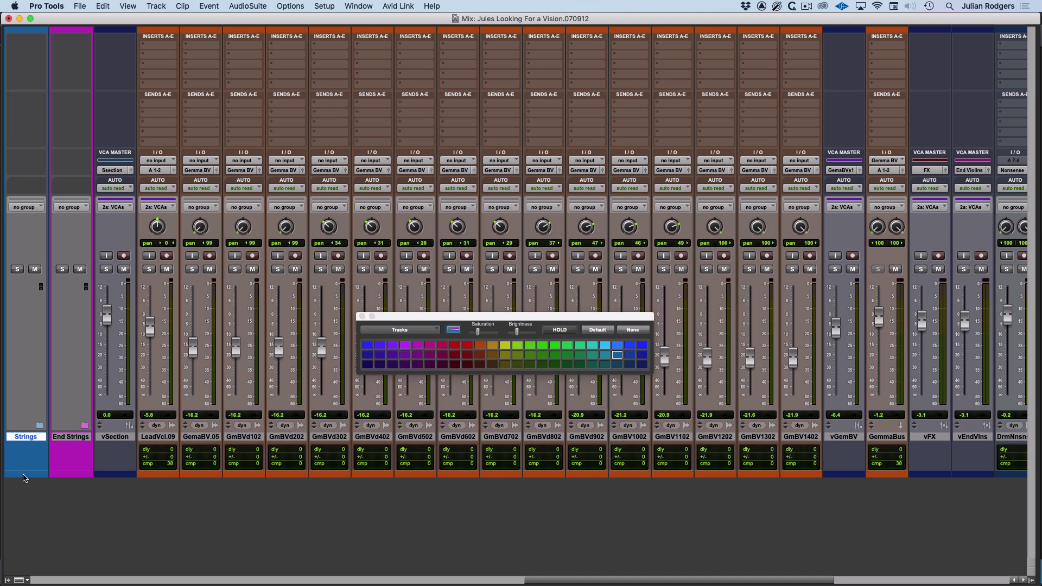
pyautogui.click(480, 346)
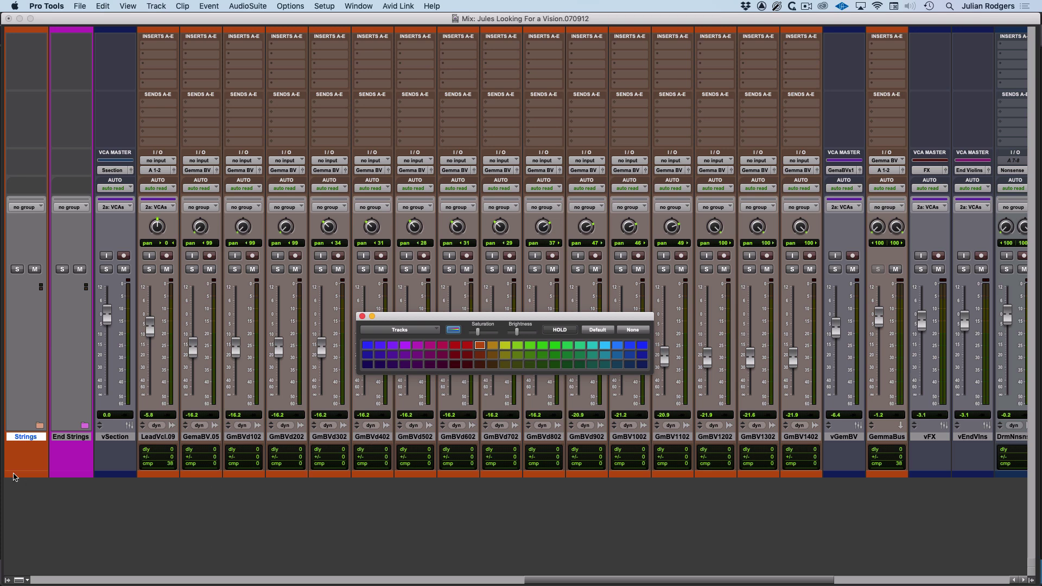
pyautogui.click(362, 316)
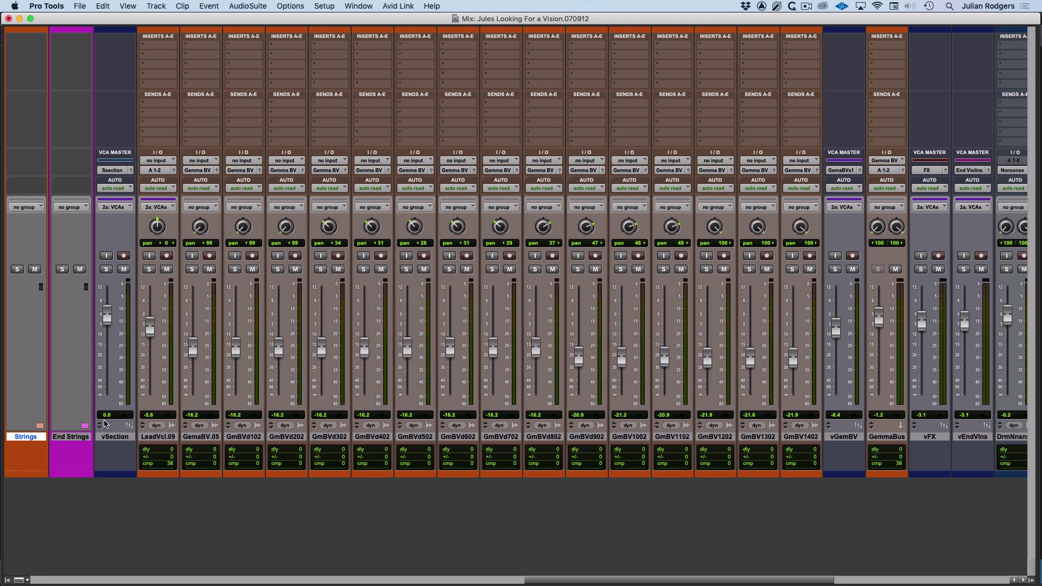
pyautogui.press('super+equal')
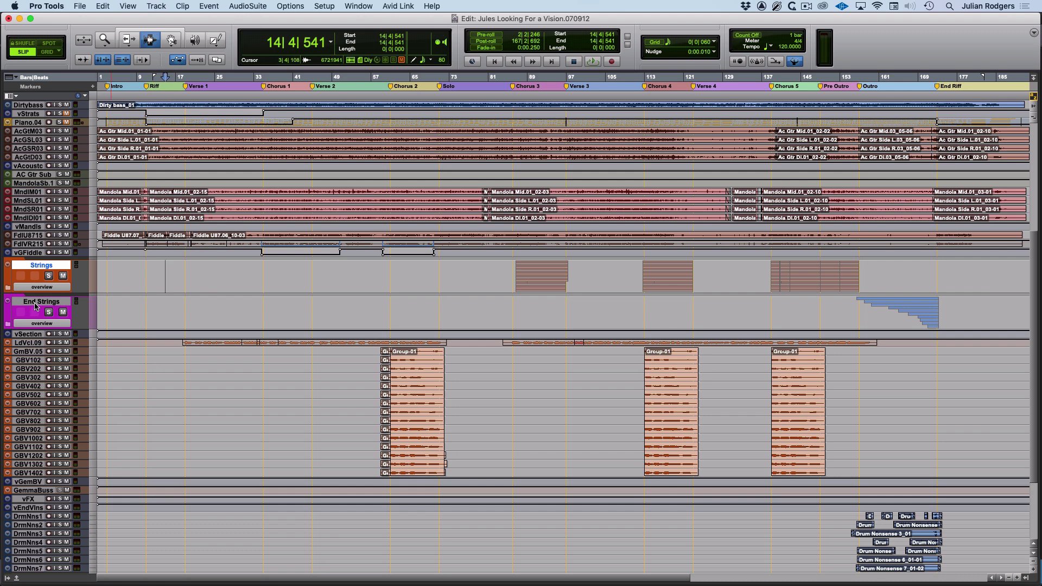
# Show the Tracks/Groups list and expand the End Strings and Strings folders
pyautogui.click(37, 303)
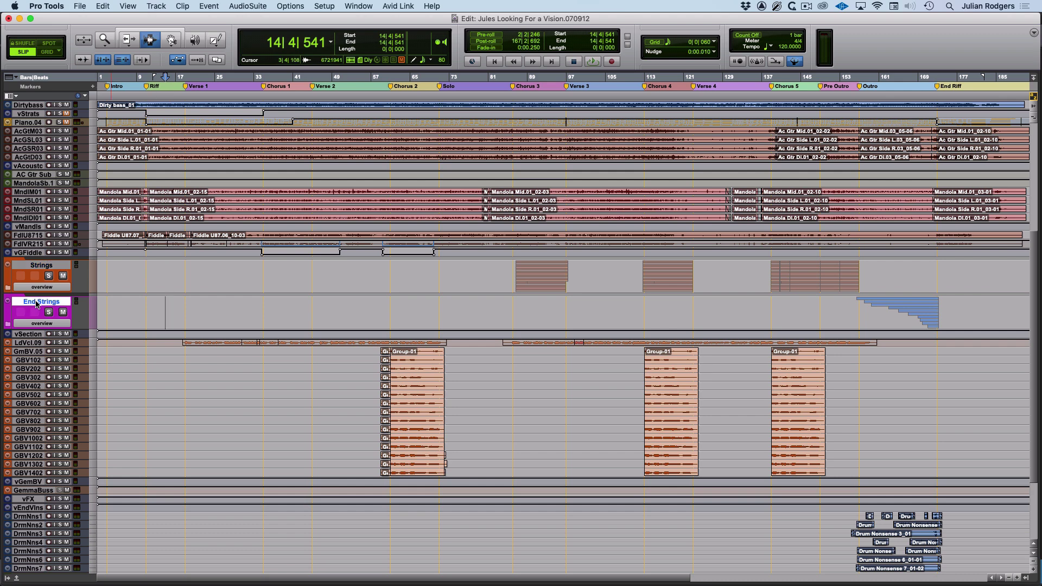
pyautogui.click(8, 578)
pyautogui.scroll(8, 58, 145)
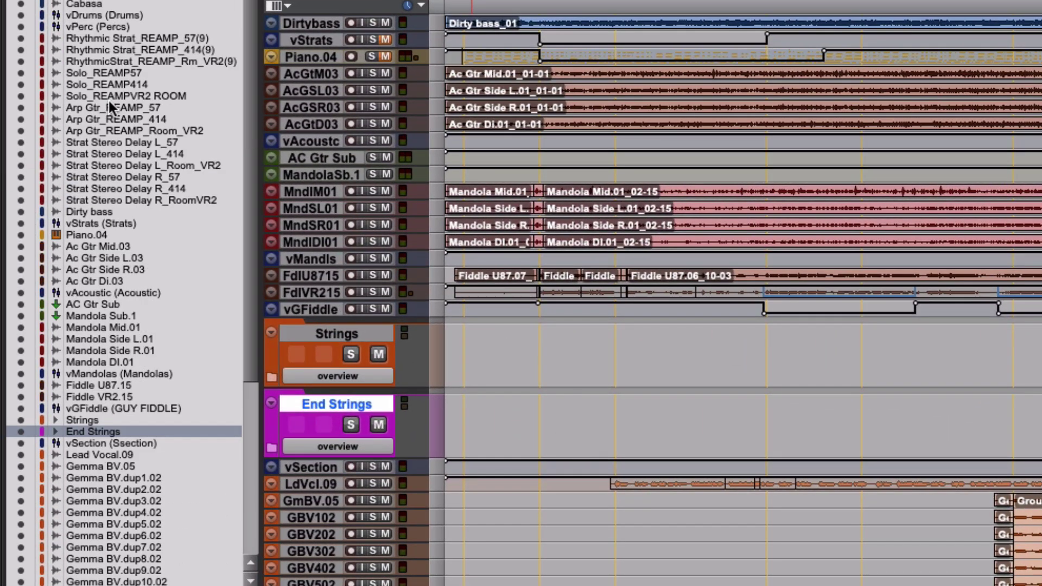
pyautogui.scroll(-5, 109, 100)
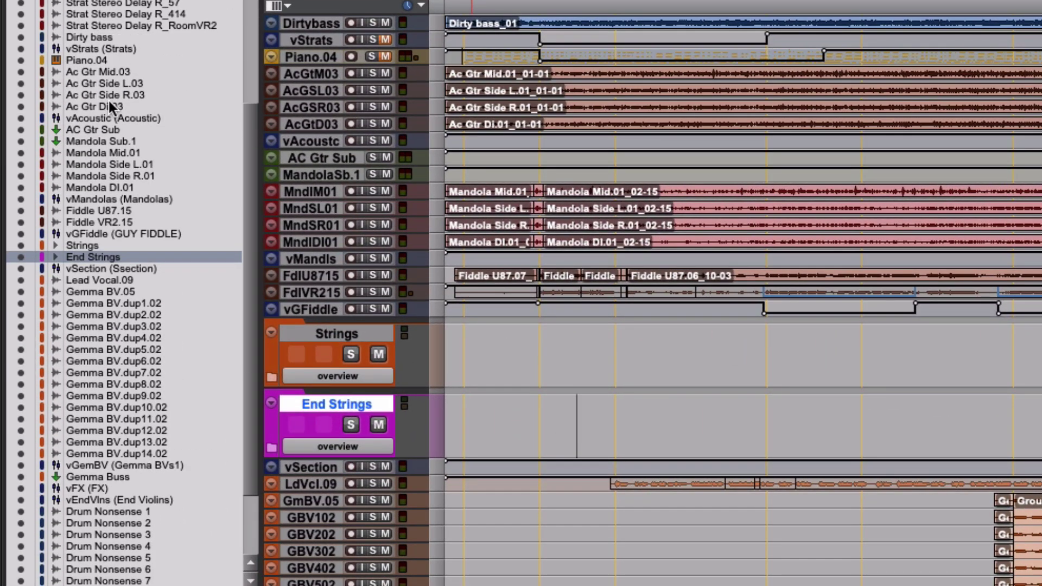
pyautogui.click(55, 257)
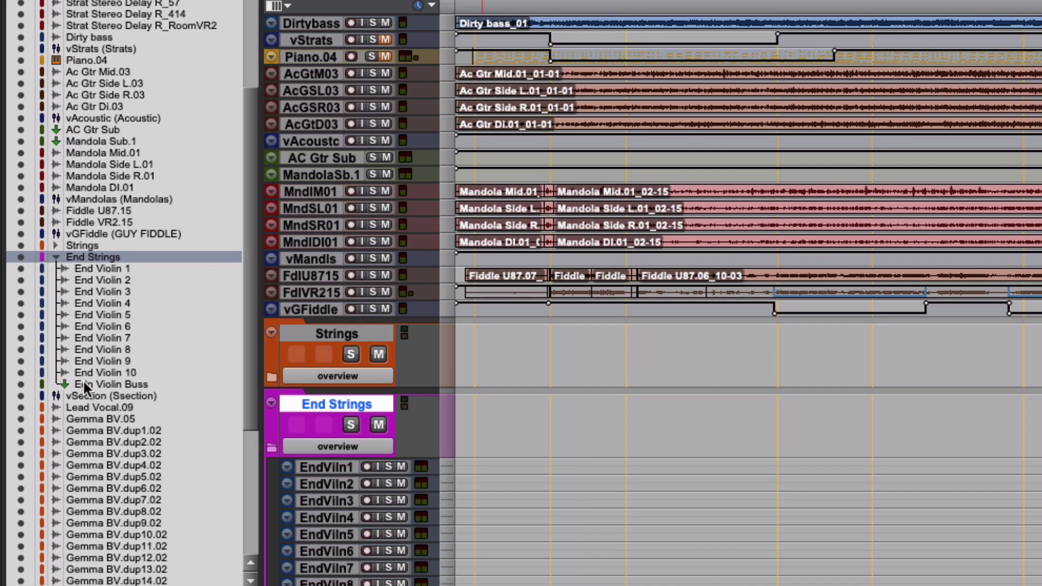
pyautogui.click(56, 246)
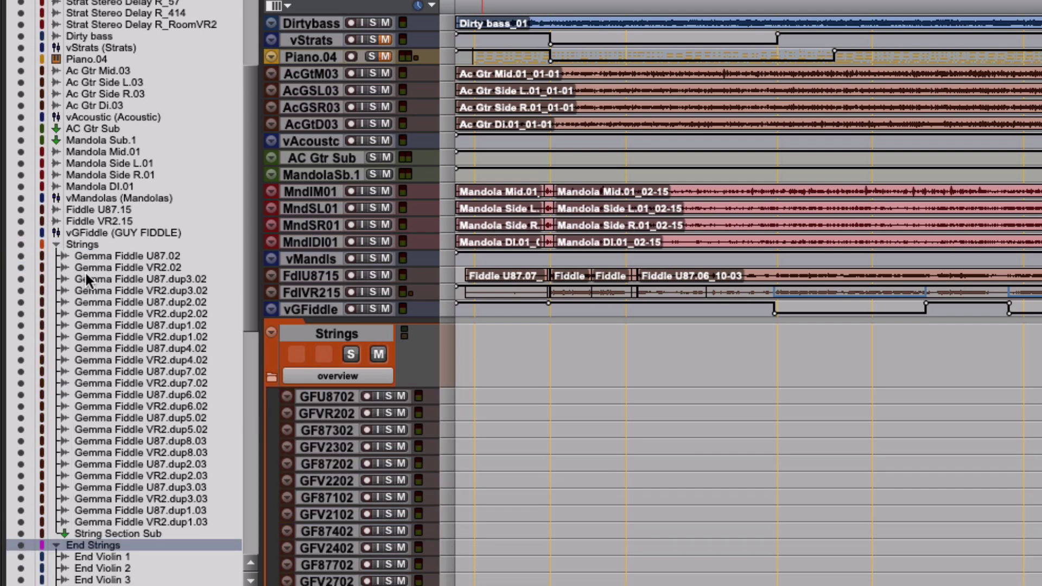
pyautogui.scroll(-4, 86, 278)
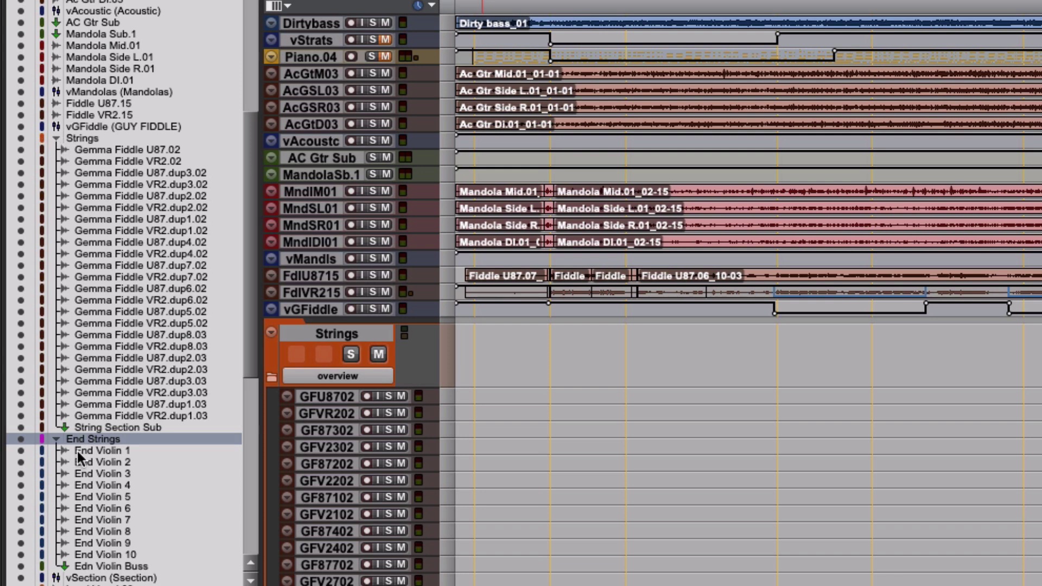
pyautogui.scroll(-1, 112, 441)
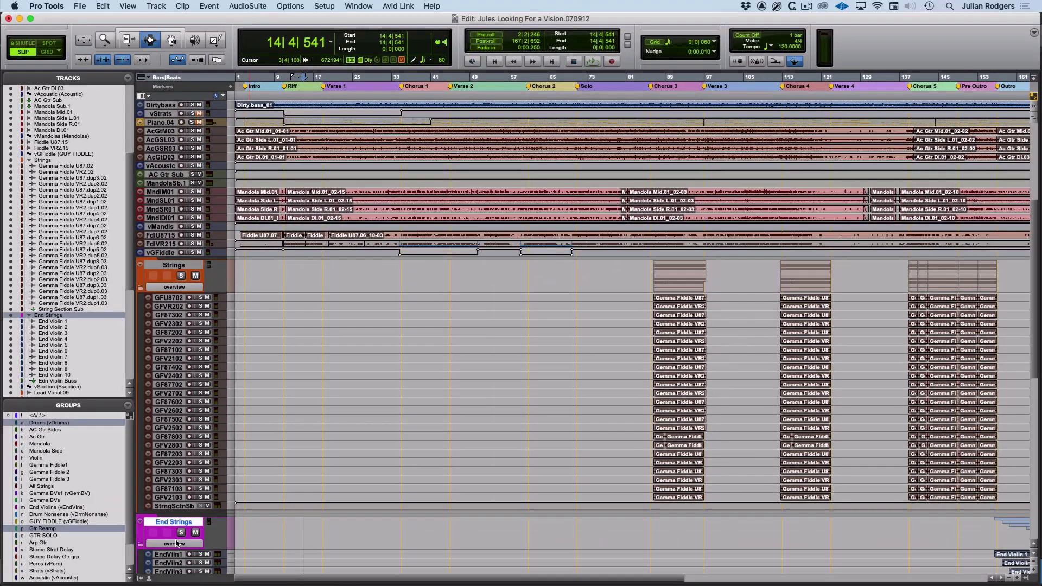
pyautogui.click(177, 522)
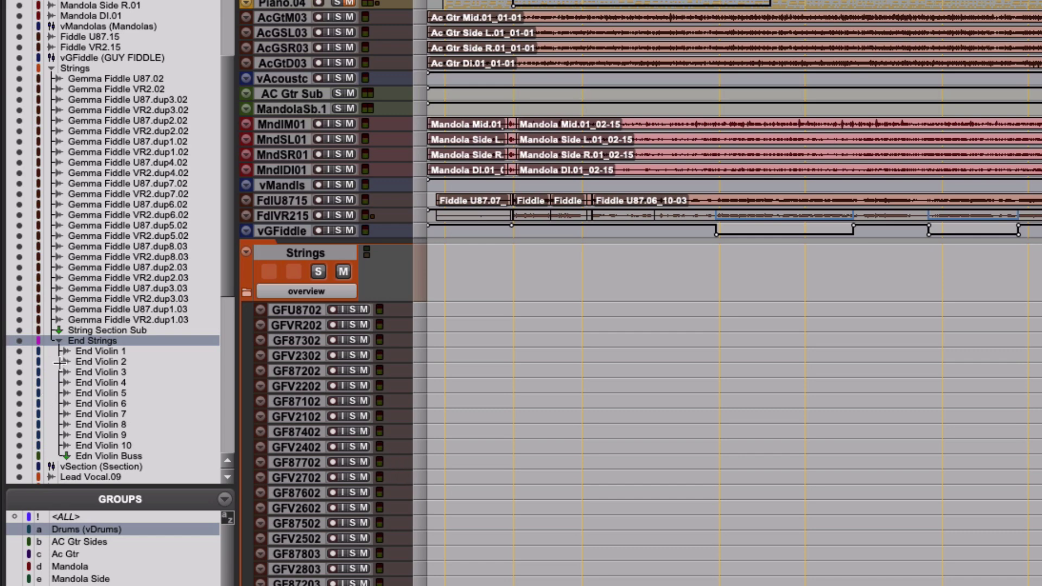
pyautogui.click(59, 341)
pyautogui.click(58, 340)
pyautogui.scroll(-3, 342, 393)
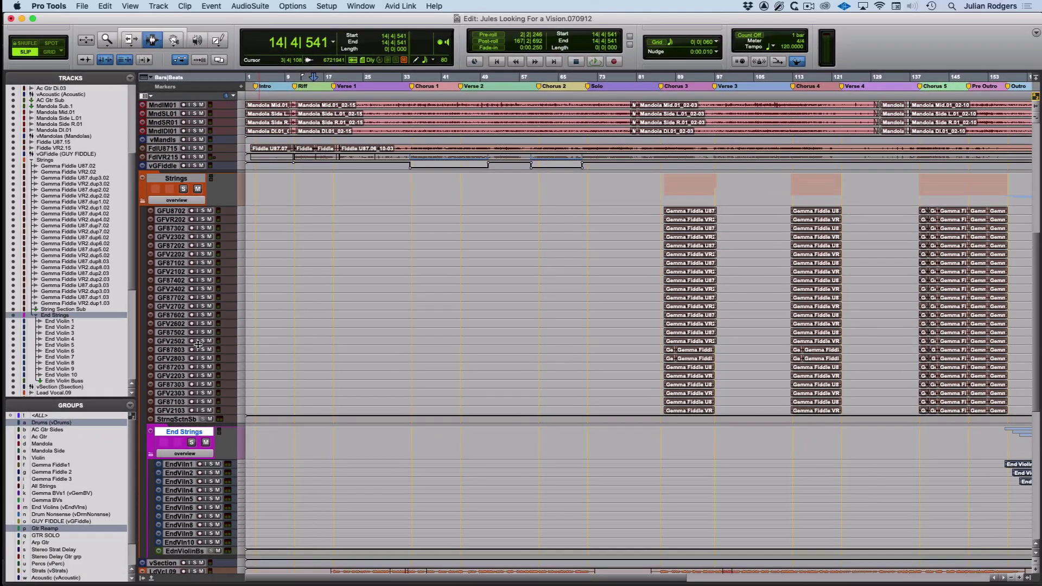
pyautogui.scroll(-2, 198, 344)
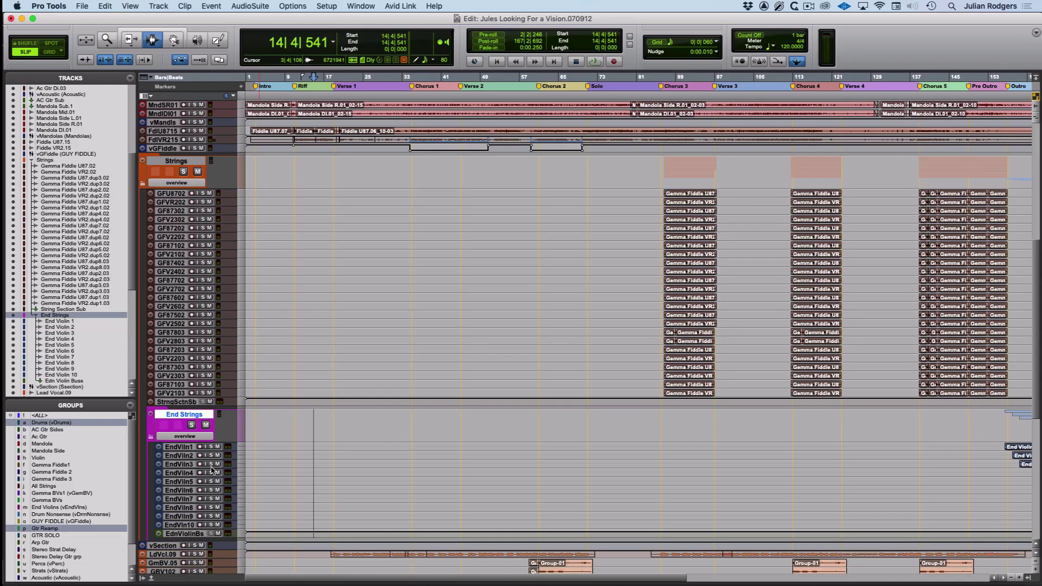
# Open the Mix window in Narrow Mix and select the Strings folder strip
pyautogui.press('super+equal')
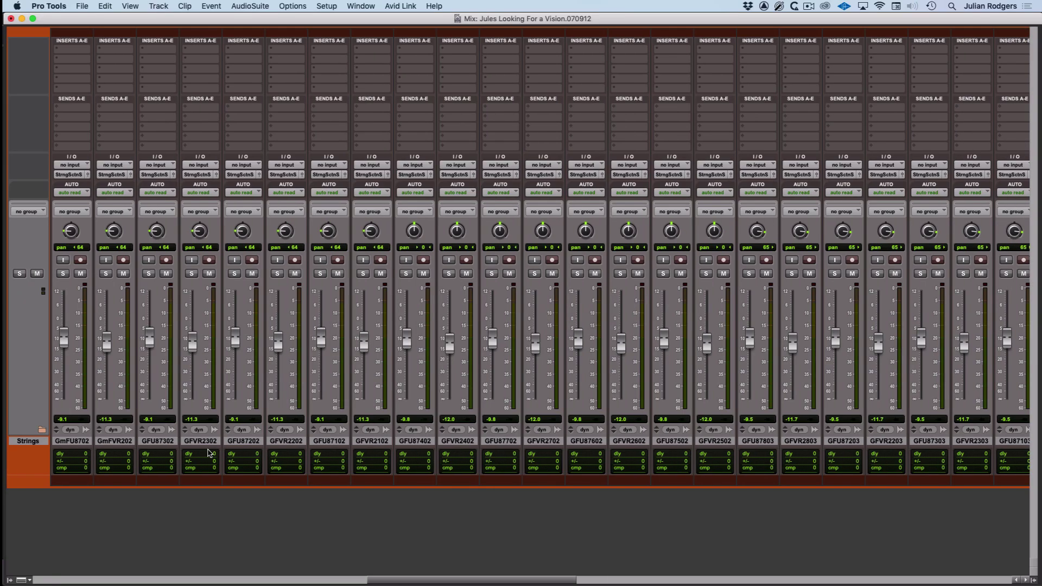
pyautogui.press('ctrl+alt+super+m')
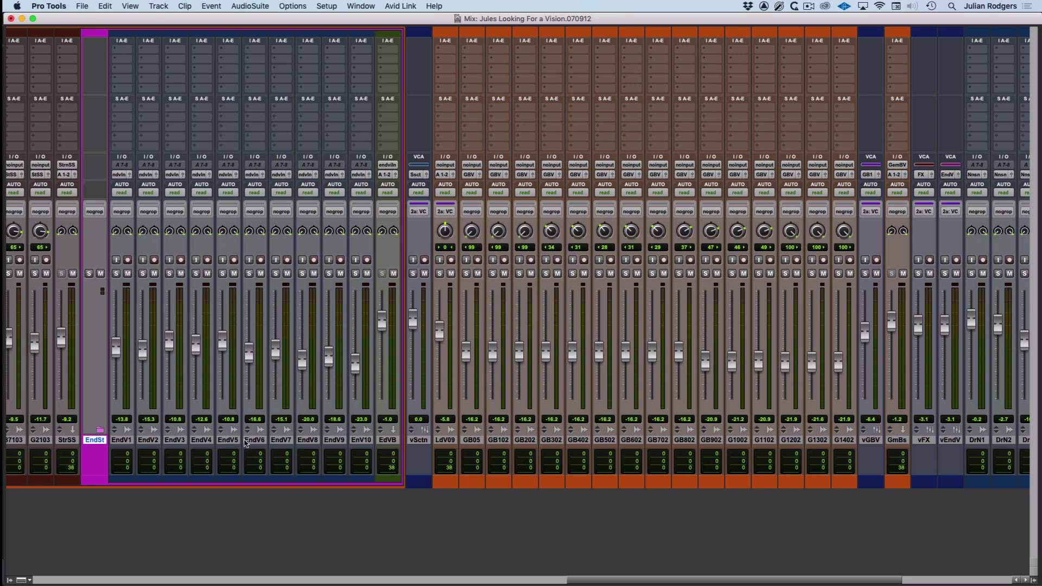
pyautogui.hscroll(-10, 246, 443)
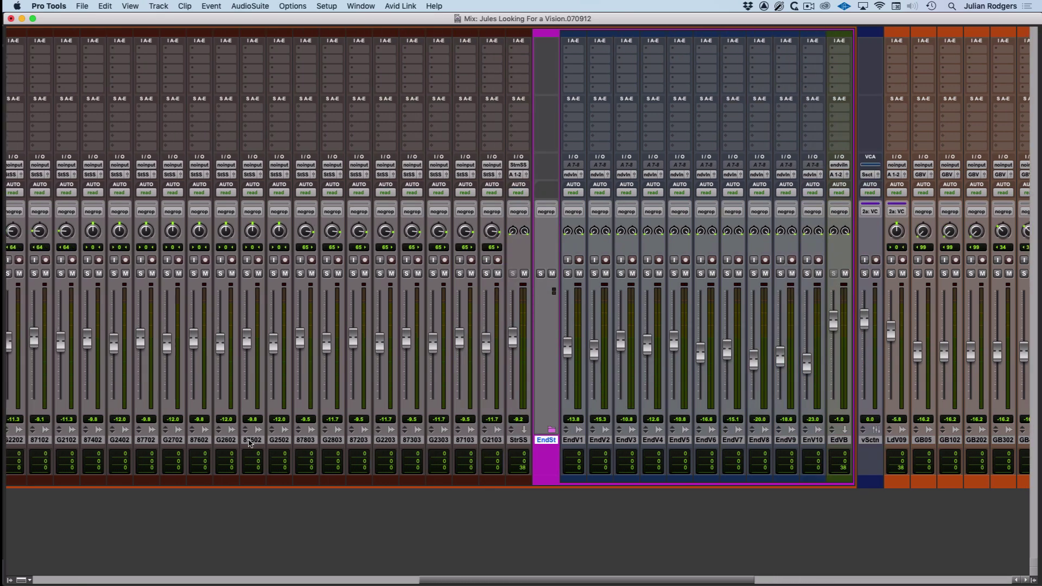
pyautogui.hscroll(-5, 250, 443)
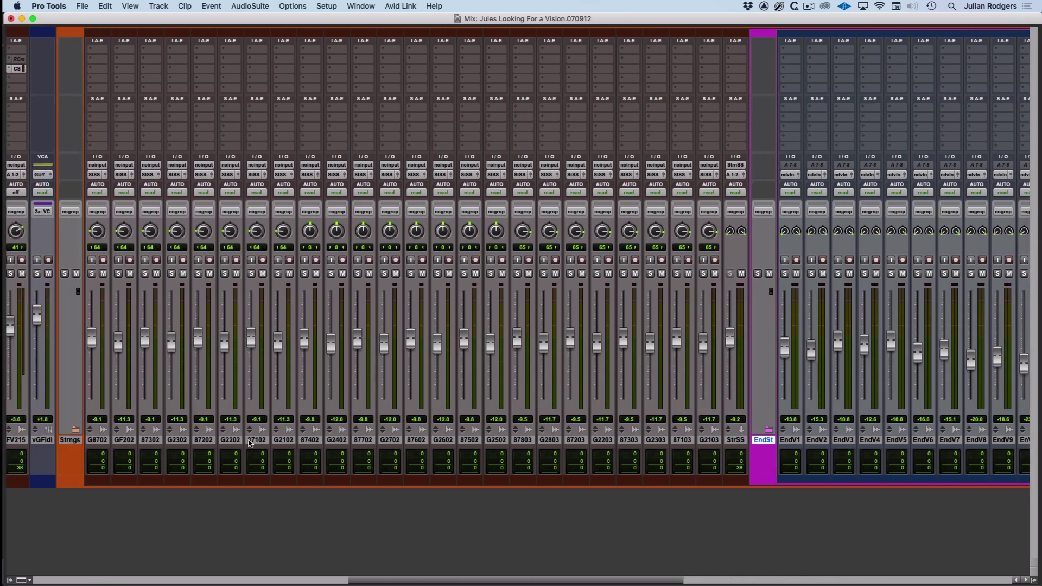
pyautogui.hscroll(3, 249, 444)
pyautogui.hscroll(-1, 165, 434)
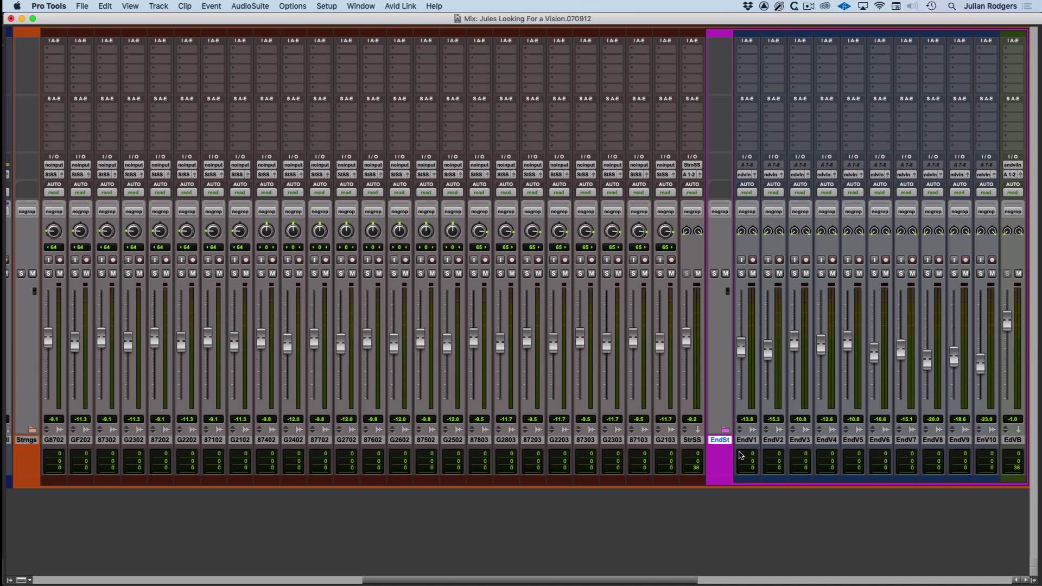
pyautogui.click(26, 440)
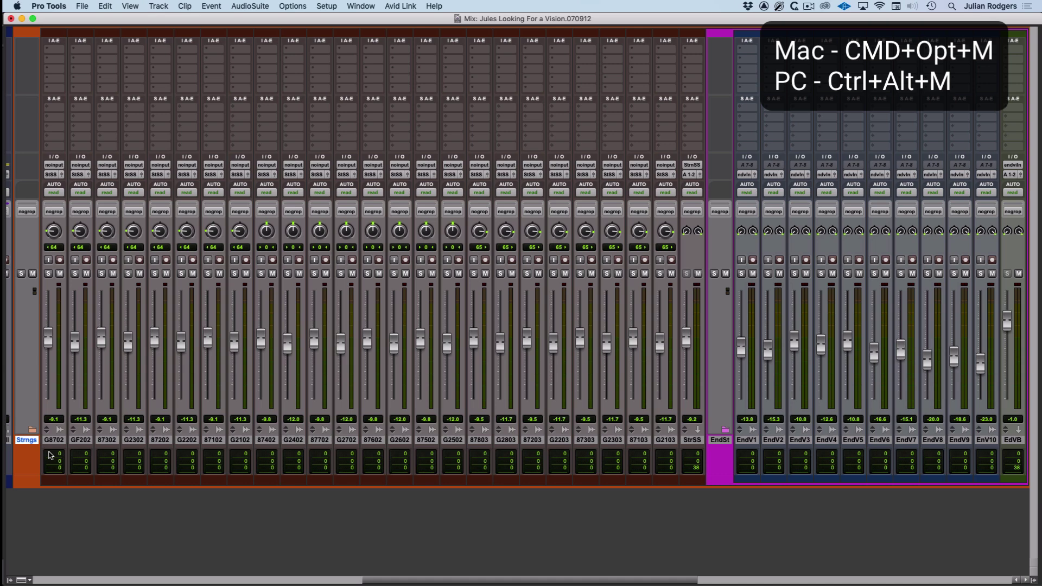
# Restore normal-width strips, go back to the Edit window, and collapse the Strings folder
pyautogui.press('super+alt+m')
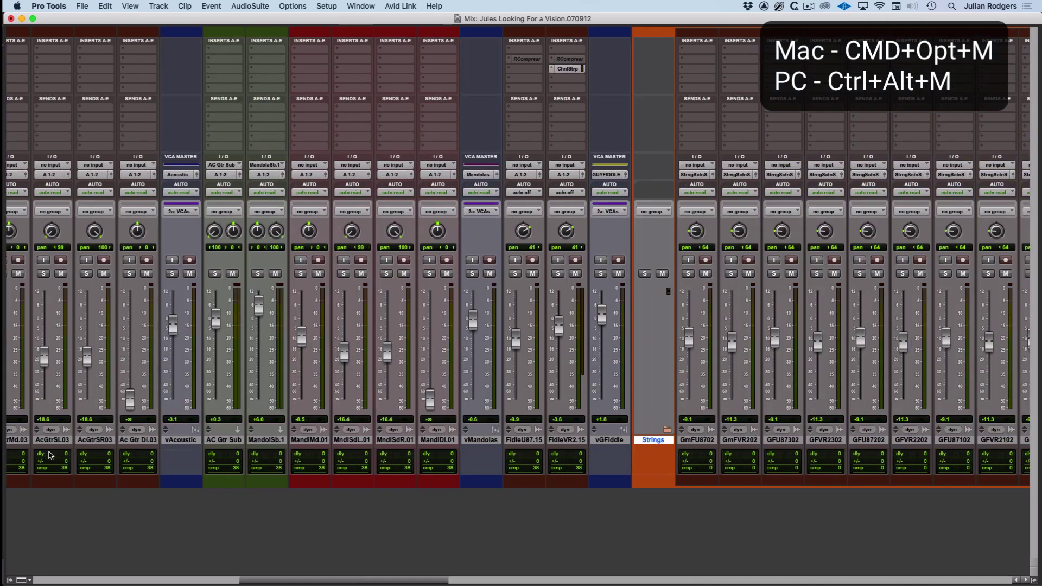
pyautogui.press('super+equal')
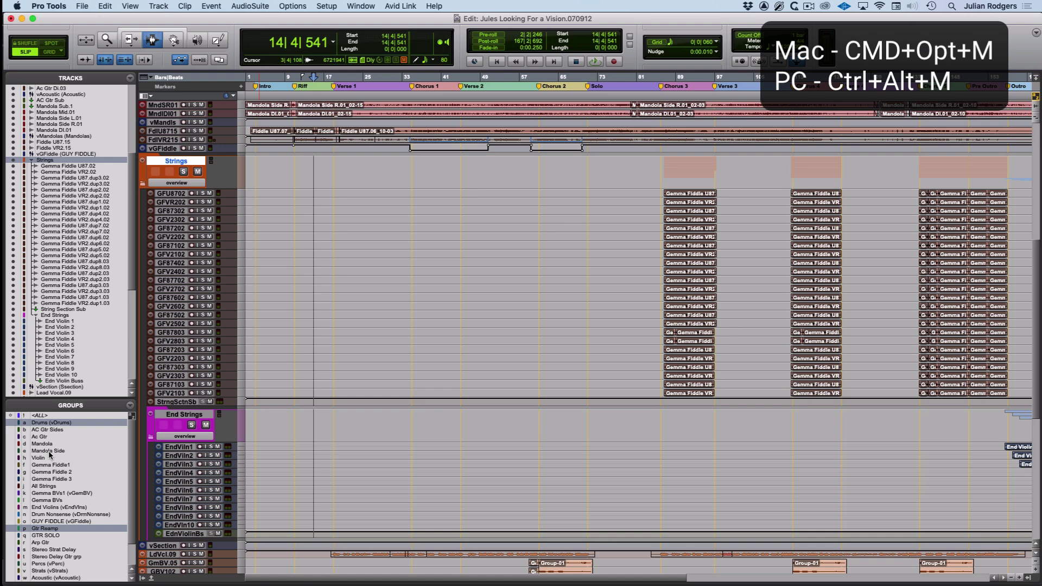
pyautogui.scroll(8, 168, 360)
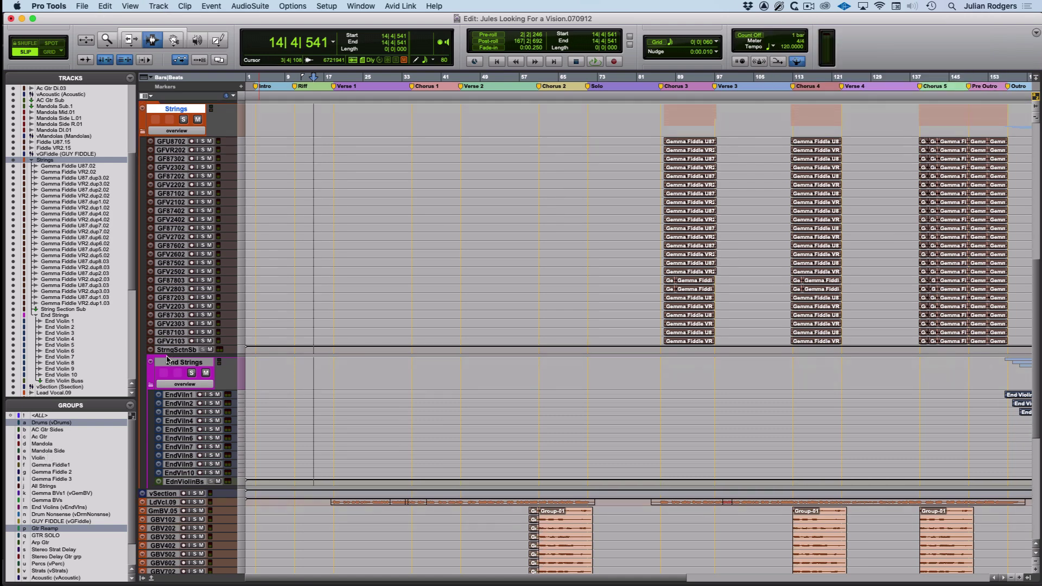
pyautogui.scroll(5, 168, 360)
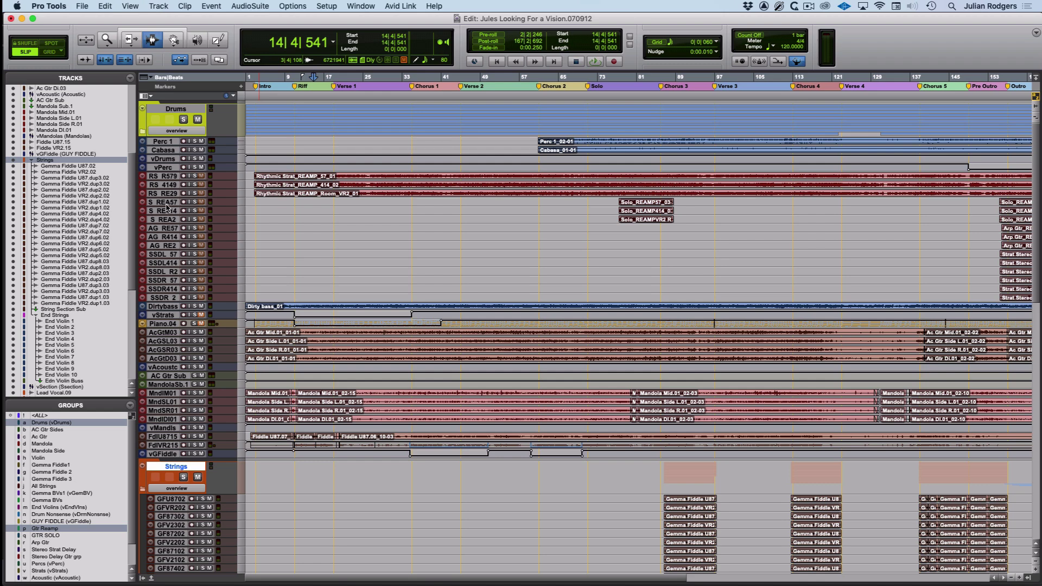
pyautogui.click(143, 132)
pyautogui.click(143, 132)
pyautogui.click(143, 490)
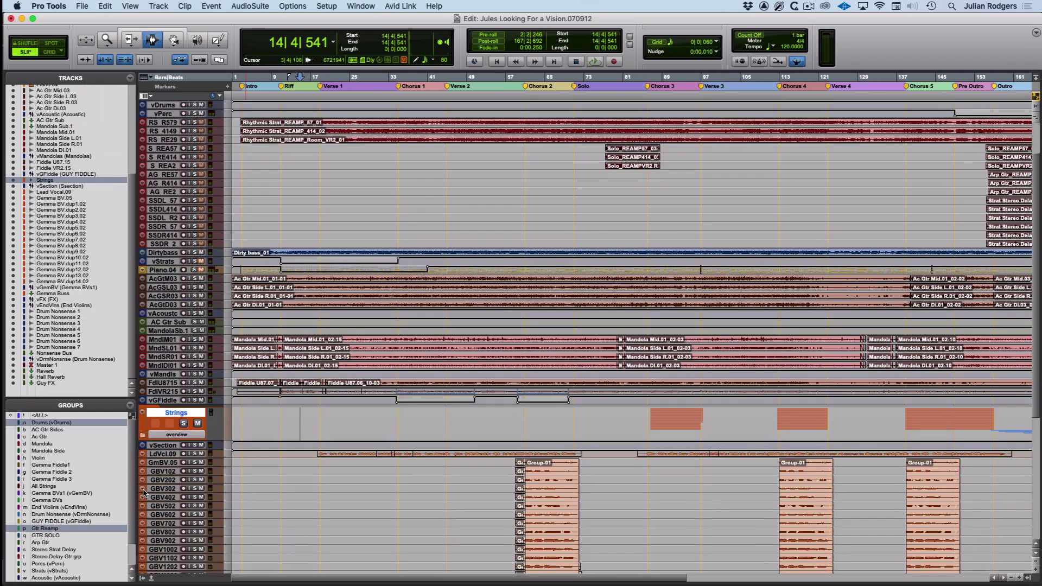
pyautogui.scroll(-5, 145, 491)
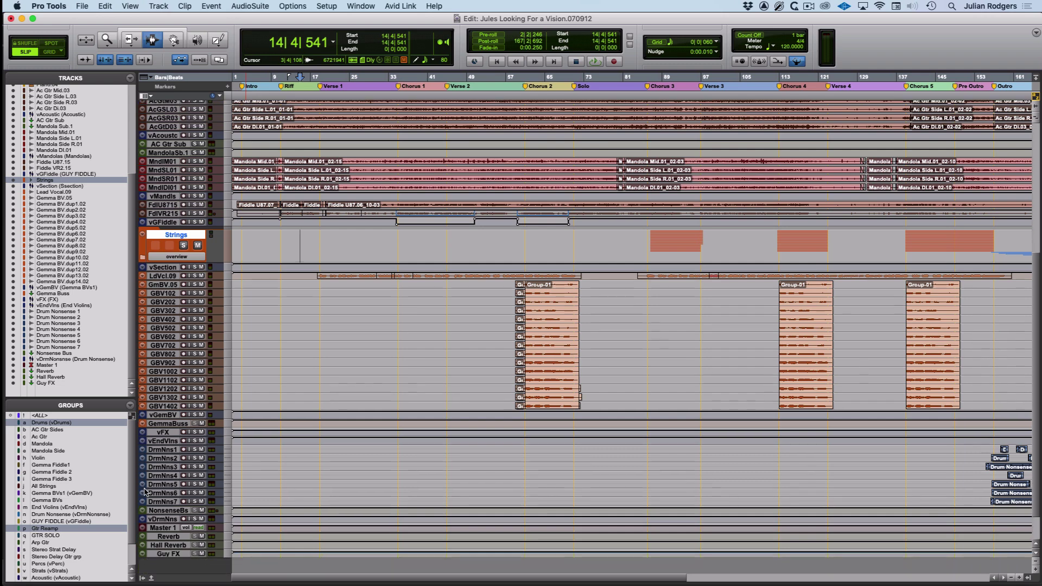
pyautogui.scroll(1, 144, 488)
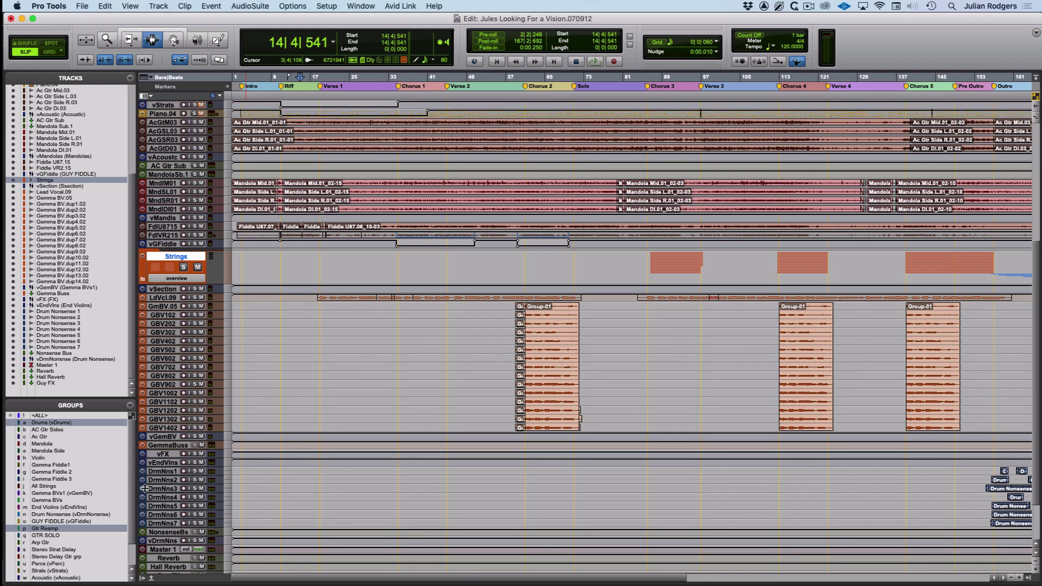